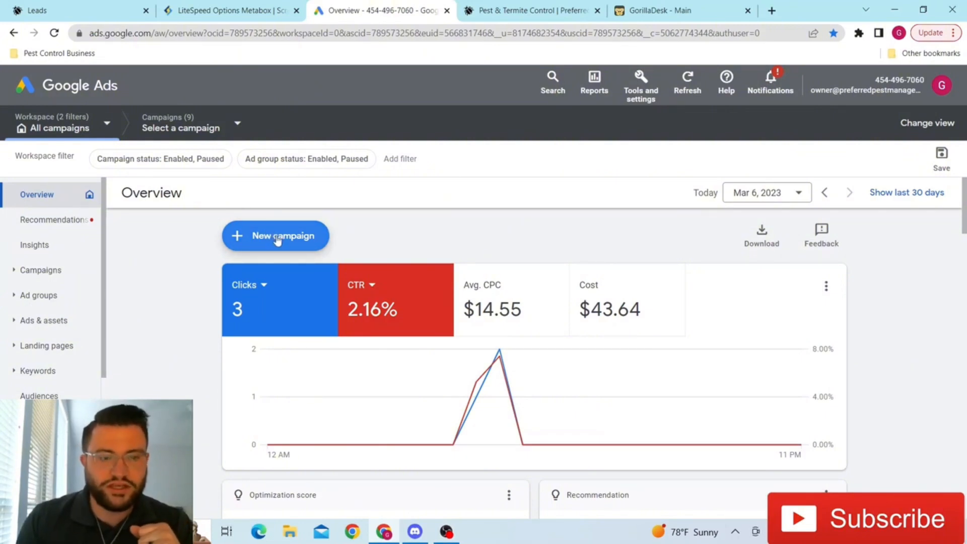
Start a new Search campaign without a goal's guidance, keeping the account-default conversion goals.
left_click(276, 238)
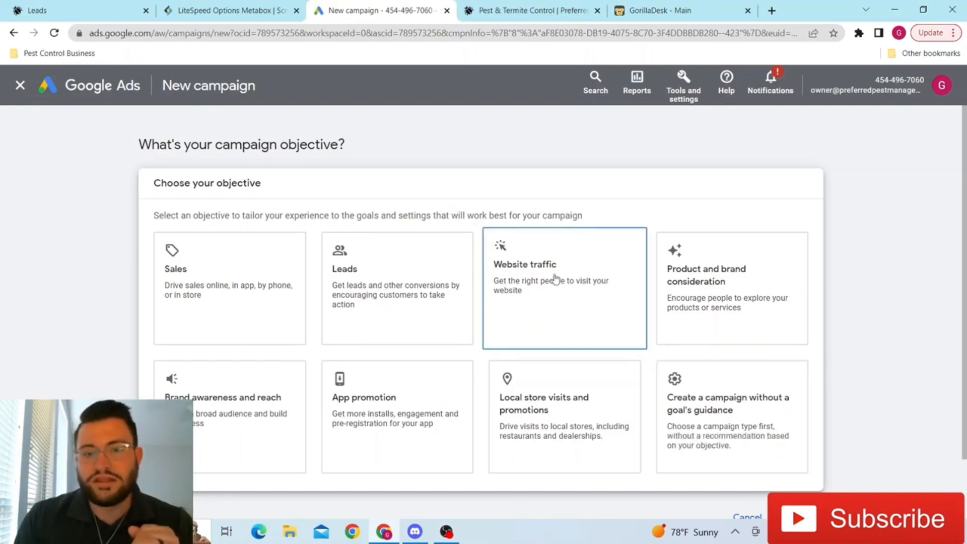
left_click(725, 434)
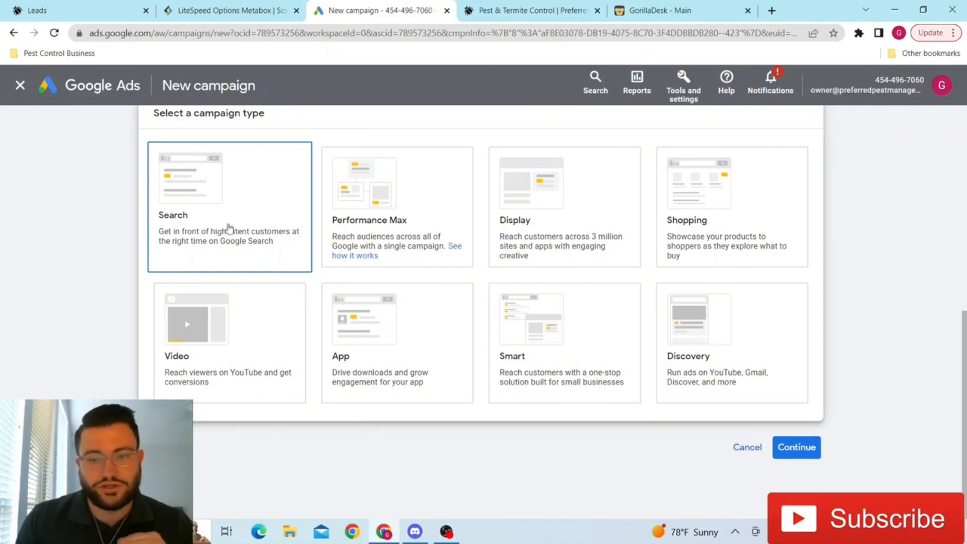
scroll(800, 418, "down", 5)
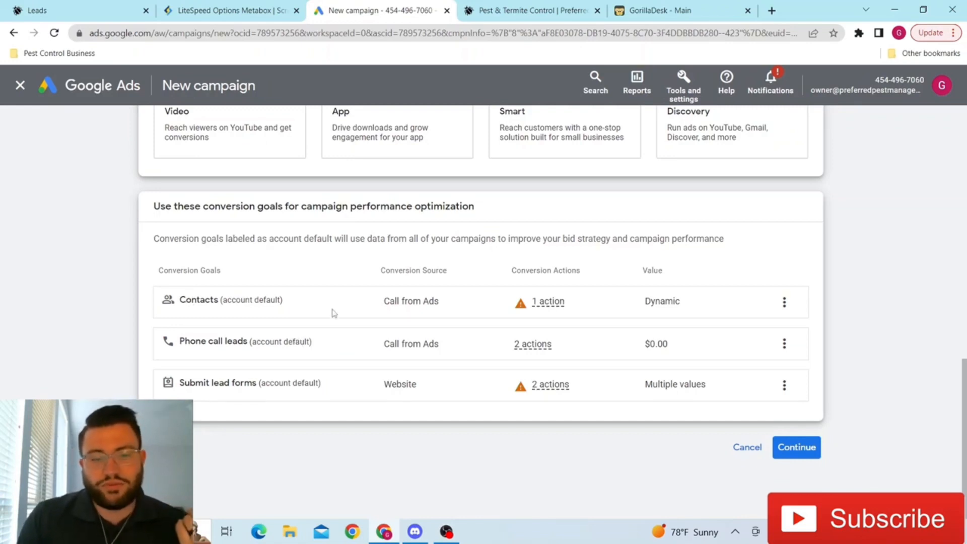
mouse_move(416, 319)
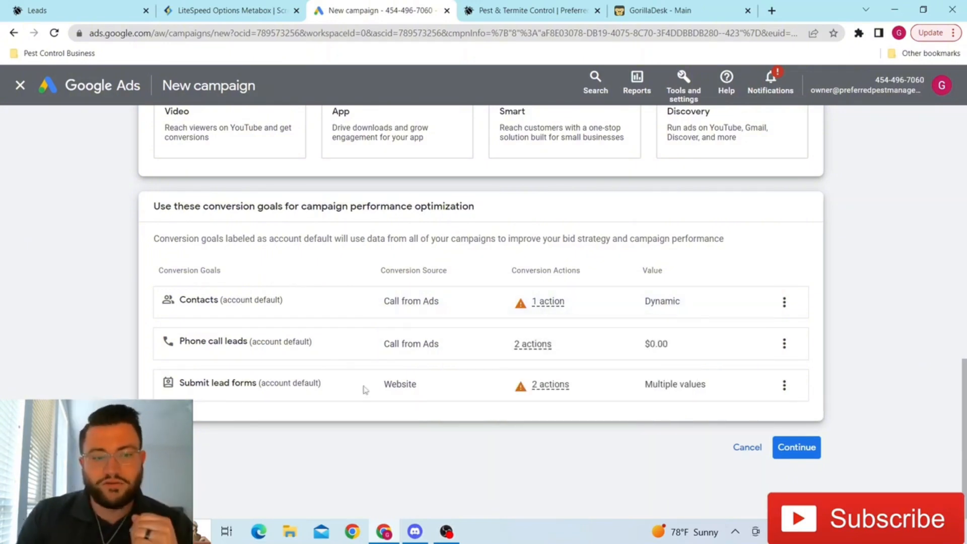
mouse_move(397, 389)
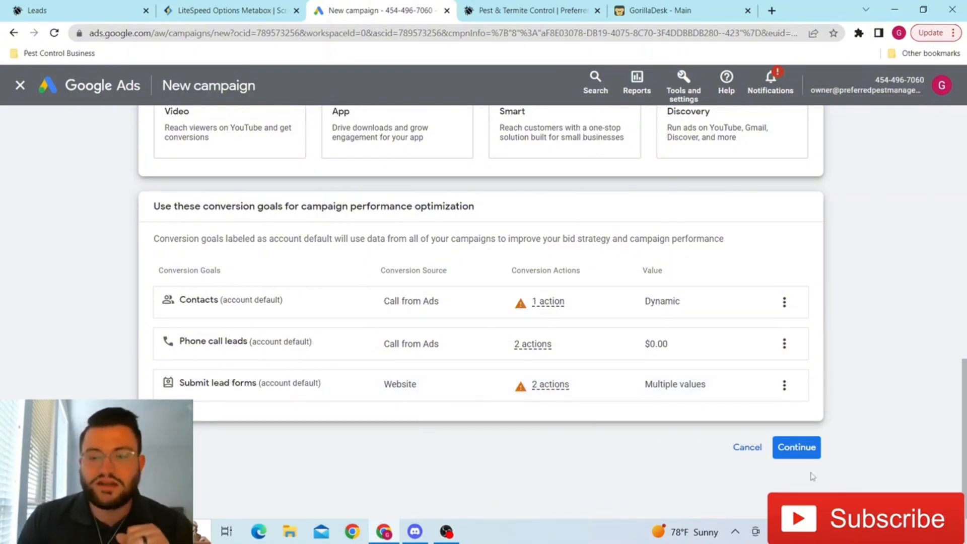
left_click(802, 452)
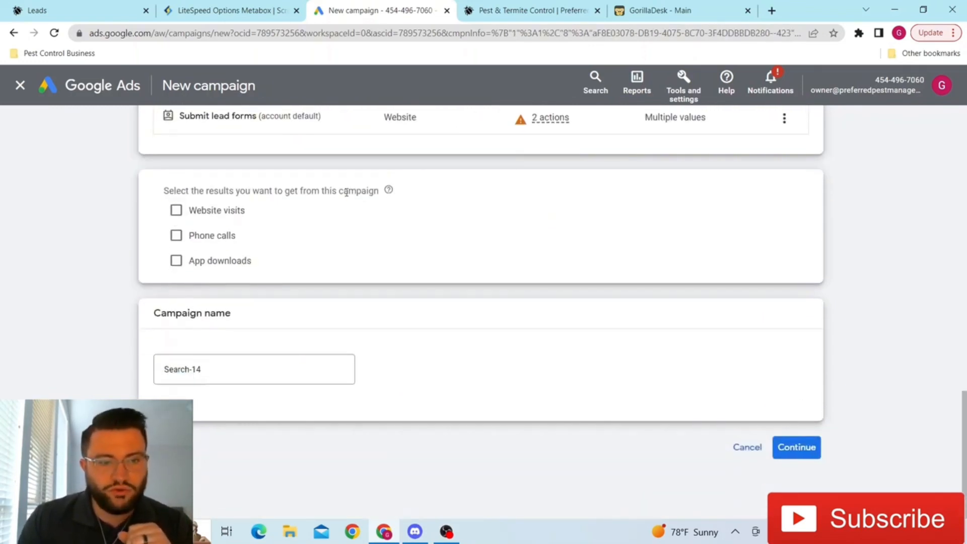
Choose website visits as the wanted campaign result and enter preferredpestmanagement.org as the business's website.
left_click(229, 210)
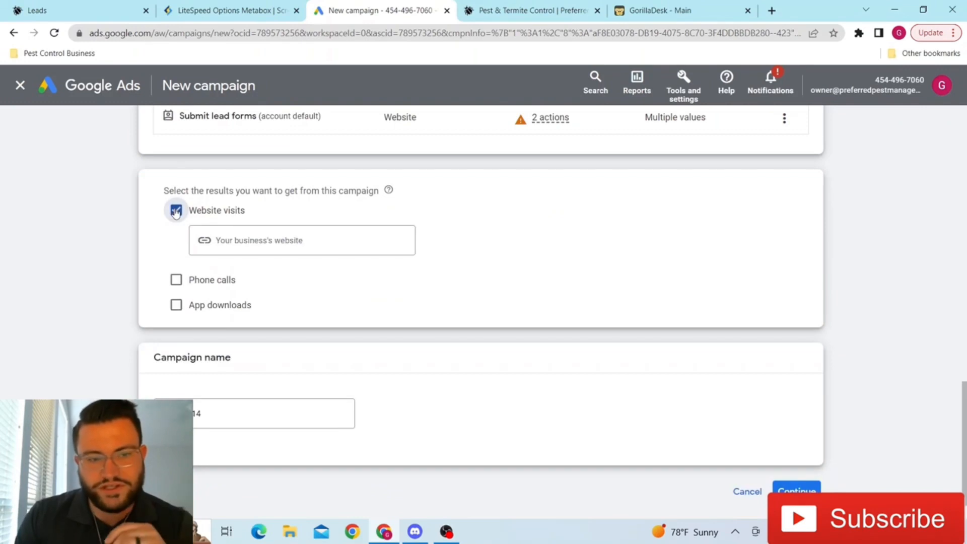
left_click(280, 251)
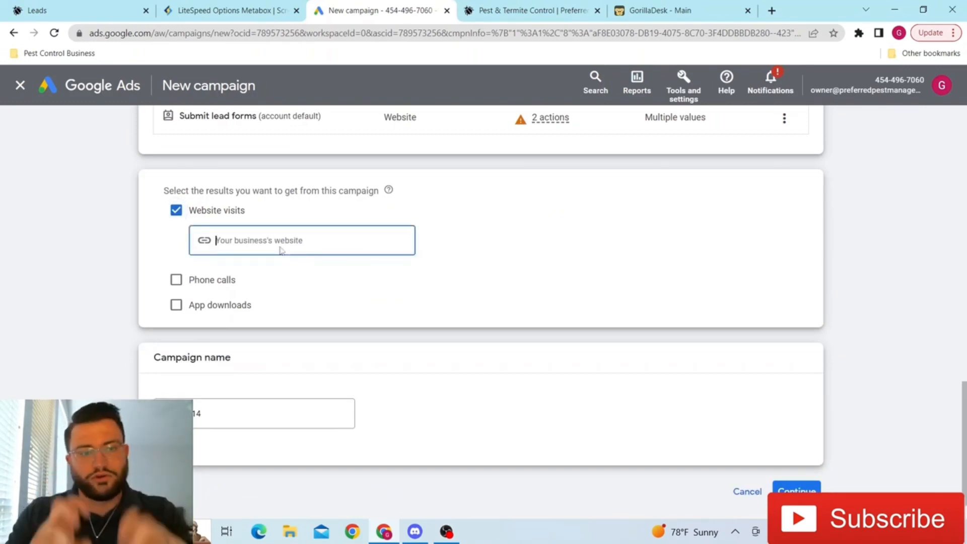
type("prefer")
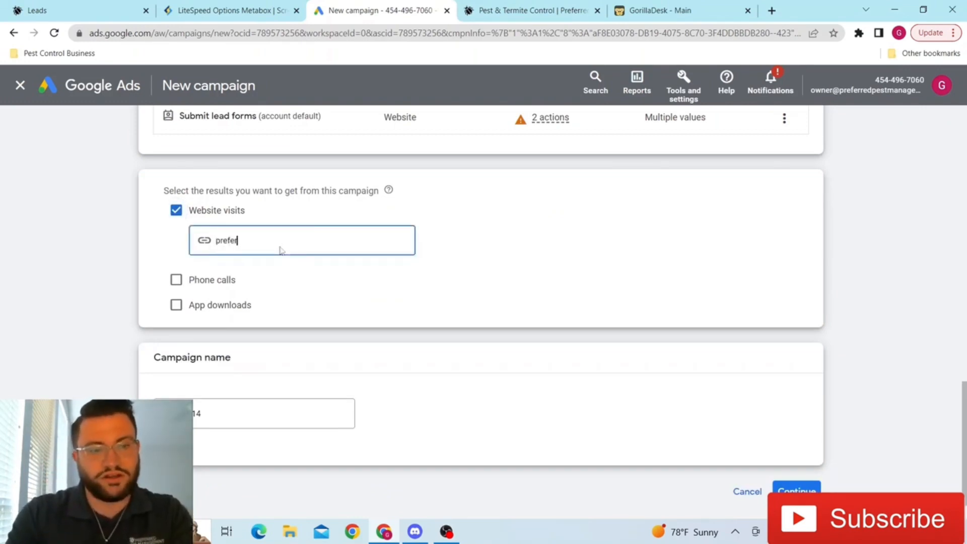
type("redpestmanagem")
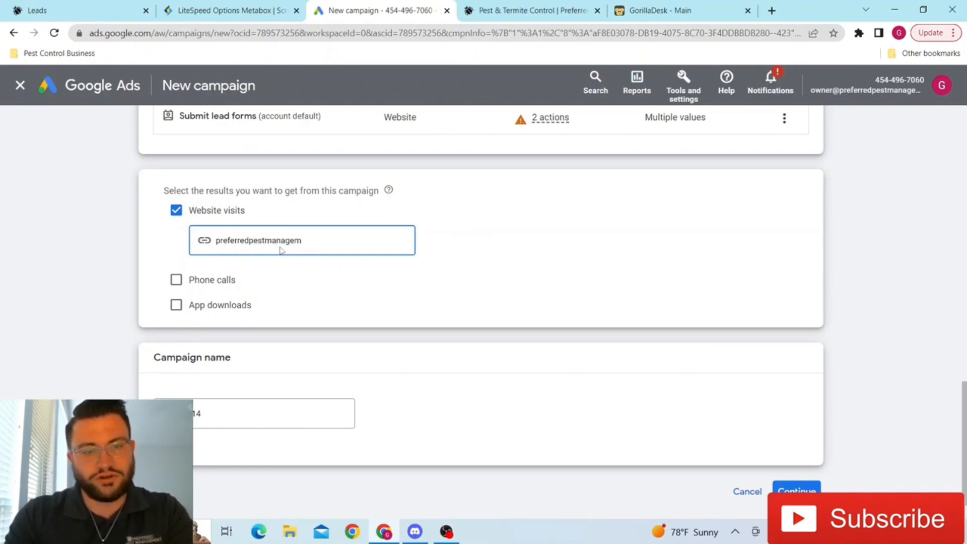
type("ent.org")
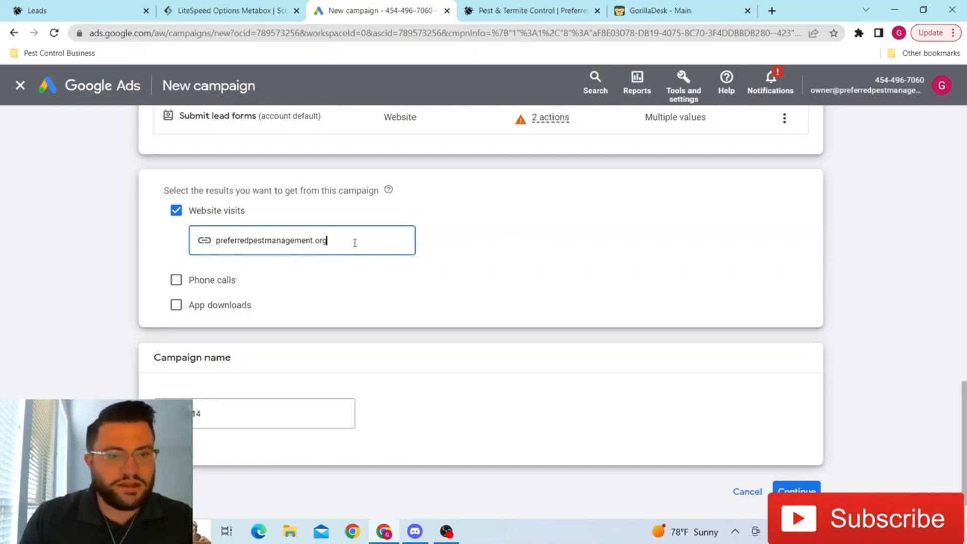
Replace the default campaign name with a pest control name and continue to the bidding settings.
triple_click(220, 412)
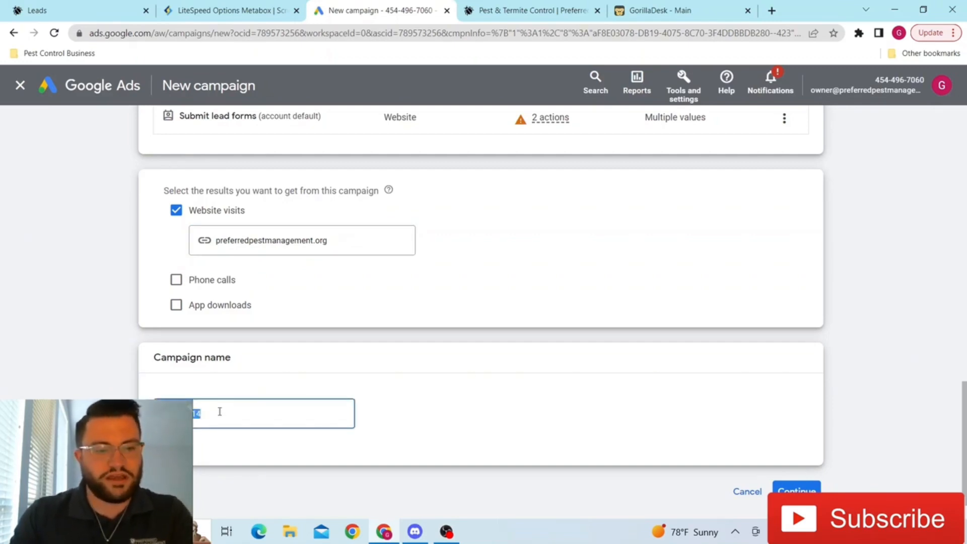
type("pest contr")
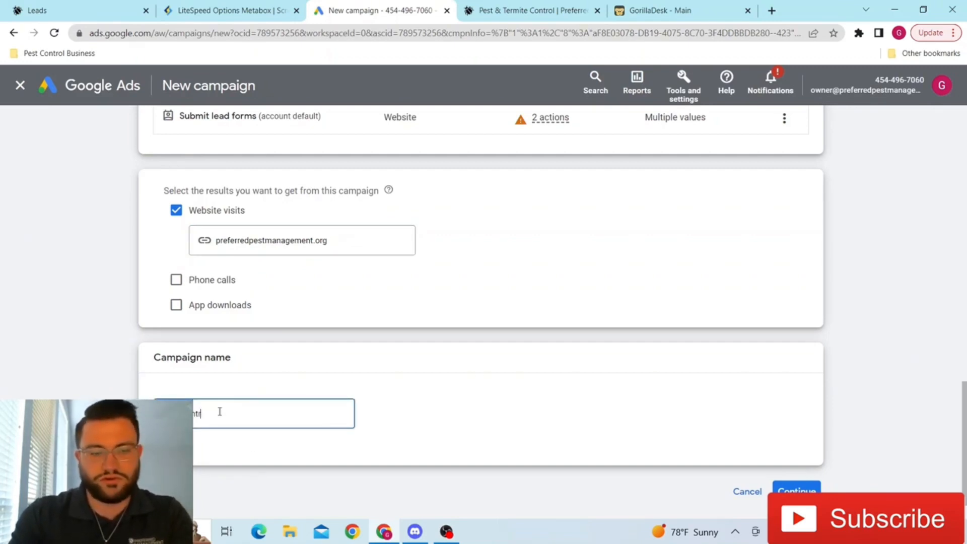
left_click(804, 490)
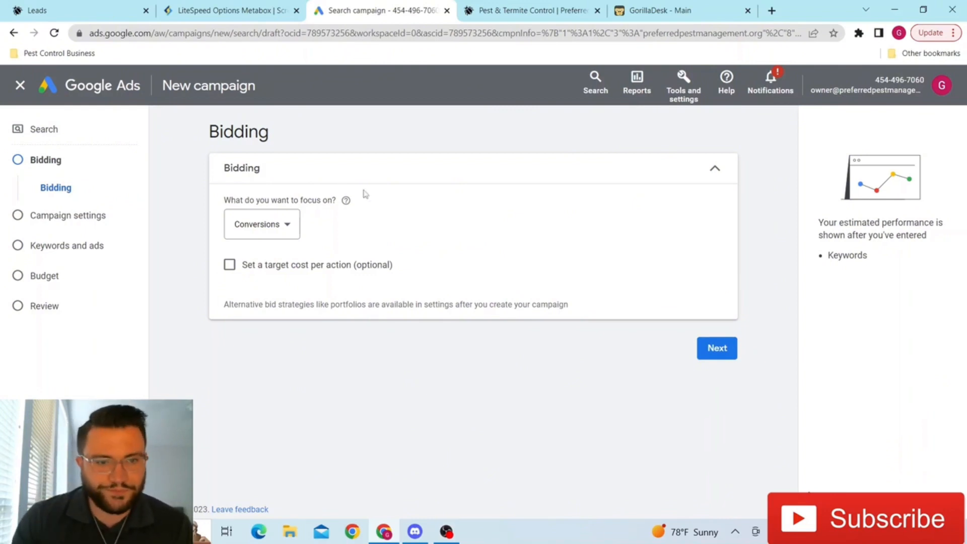
Set the bidding focus to Clicks without a maximum cost per click bid limit and continue to the campaign settings.
left_click(276, 230)
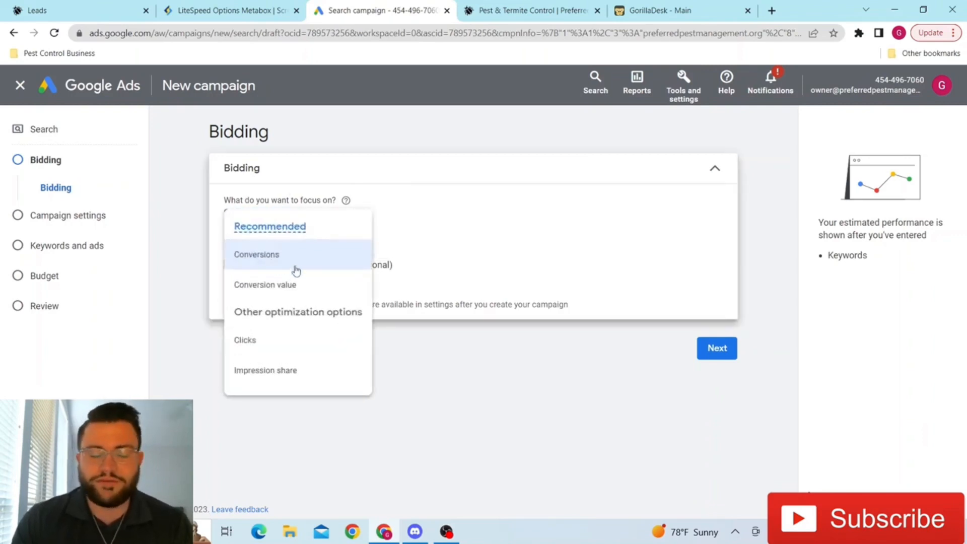
right_click(275, 344)
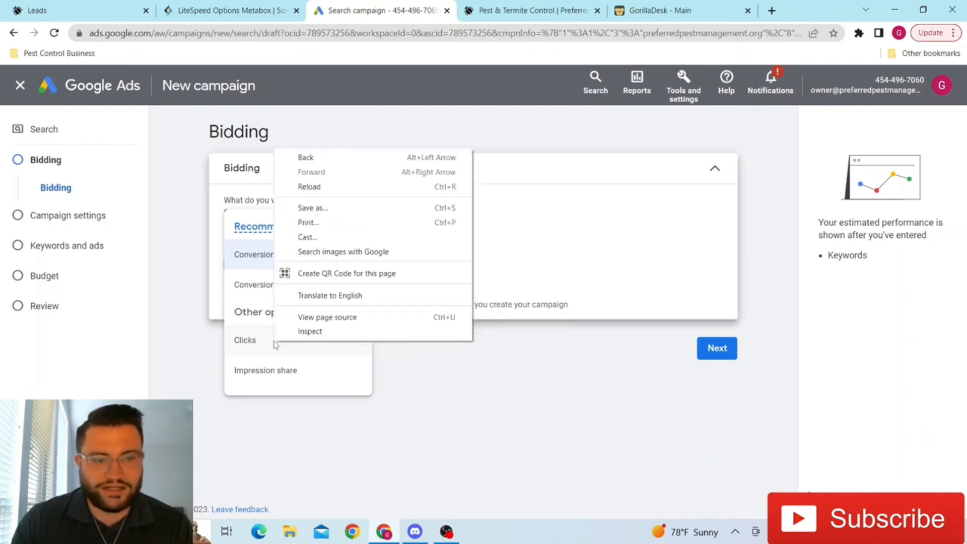
left_click(275, 344)
left_click(275, 344)
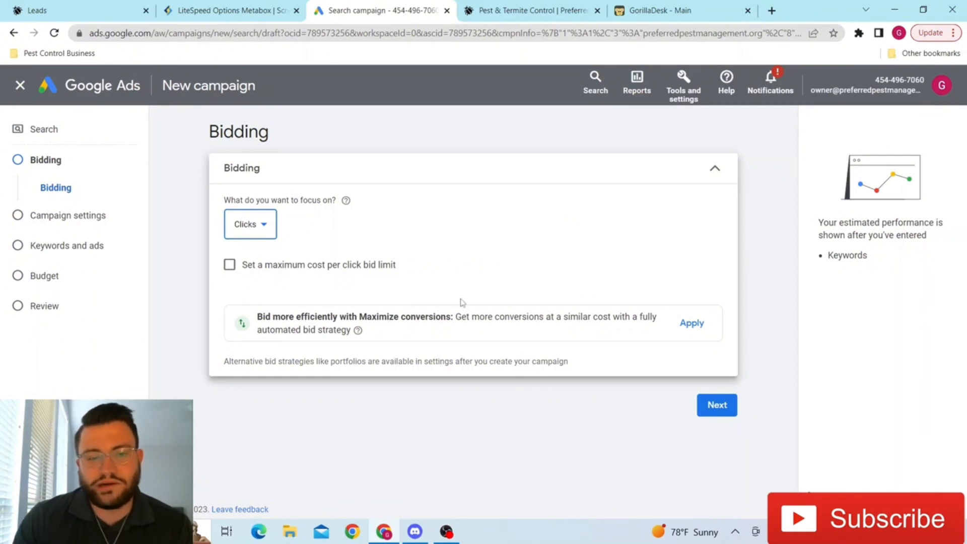
left_click(229, 268)
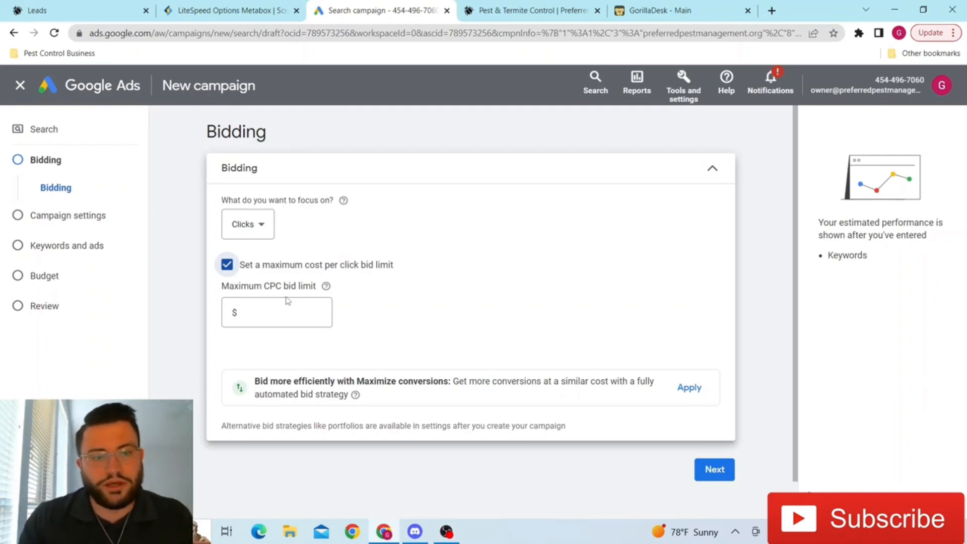
left_click(227, 265)
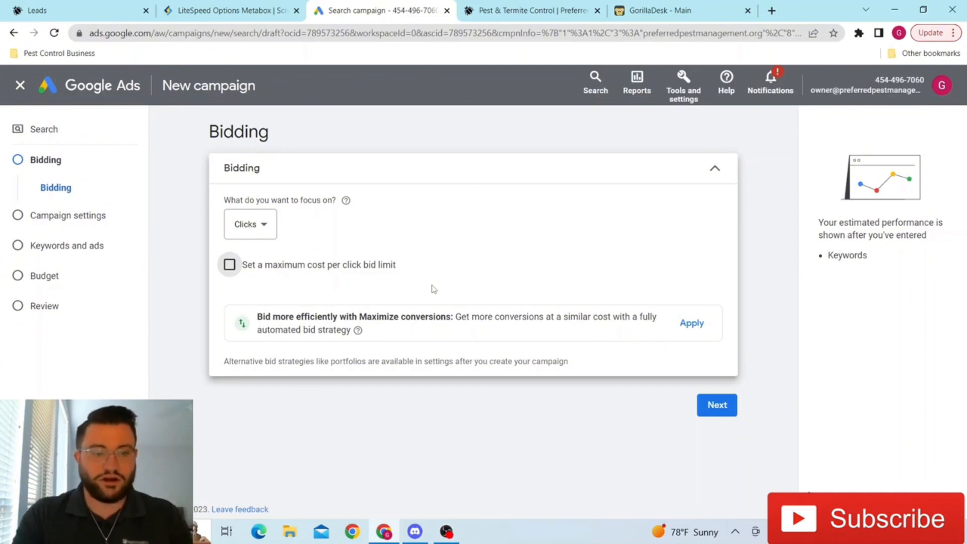
left_click(724, 404)
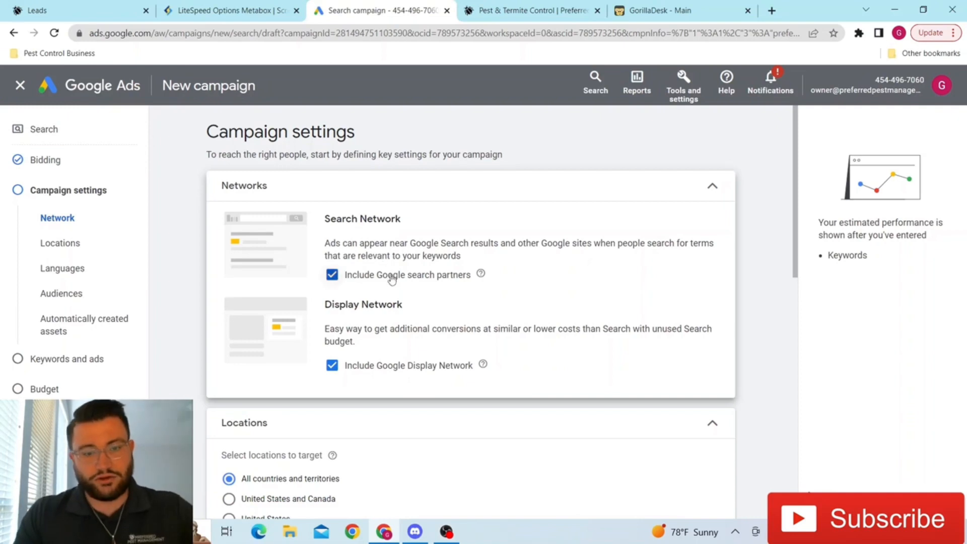
Exclude Google search partners and the Google Display Network from the campaign's networks.
left_click(337, 278)
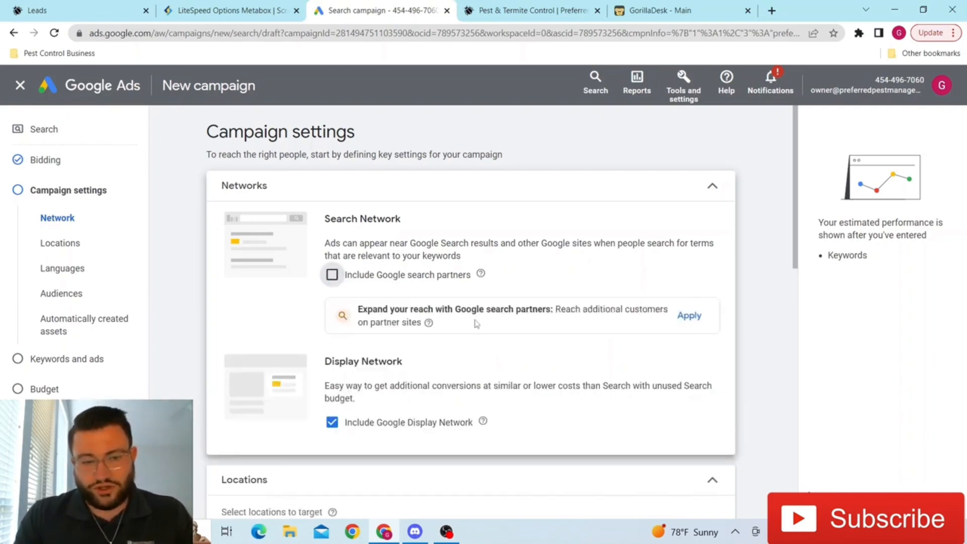
left_click(332, 422)
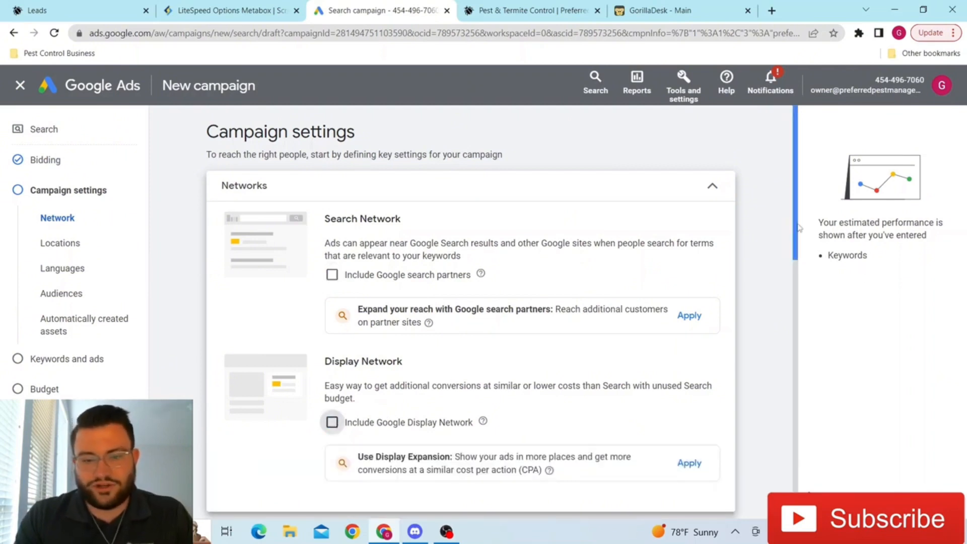
Restrict the campaign's locations to a custom one, targeting the city of Sachse, Texas, United States.
scroll(798, 234, "down", 1)
left_click_drag(798, 235, 817, 363)
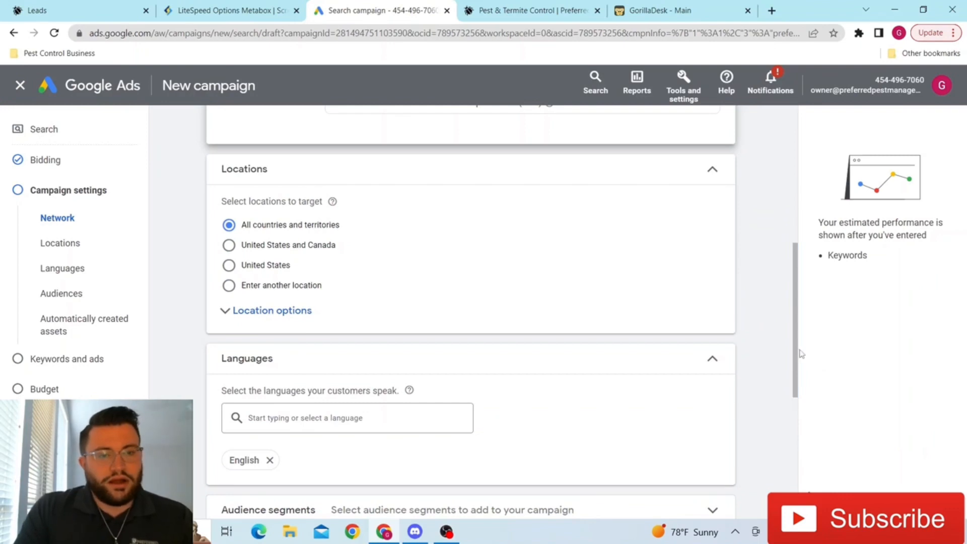
left_click(268, 313)
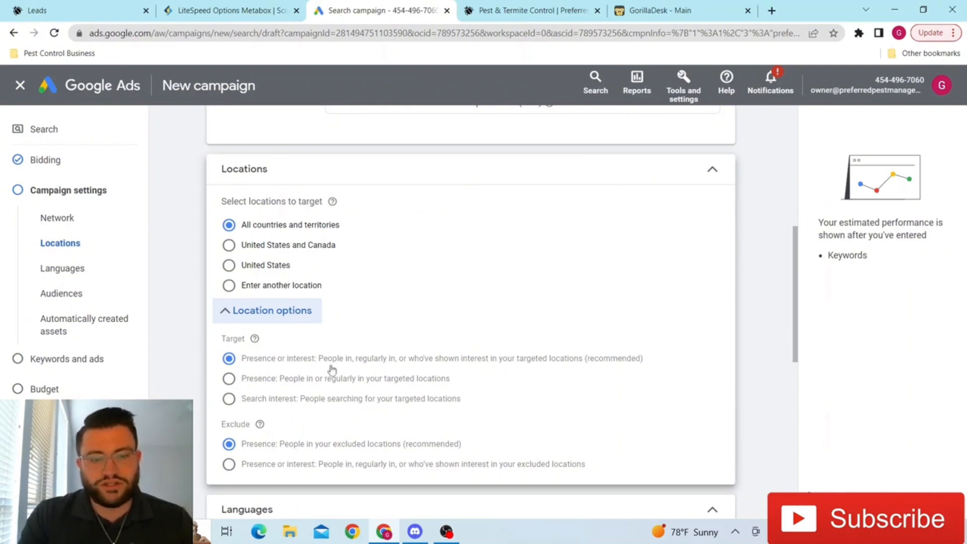
left_click(234, 315)
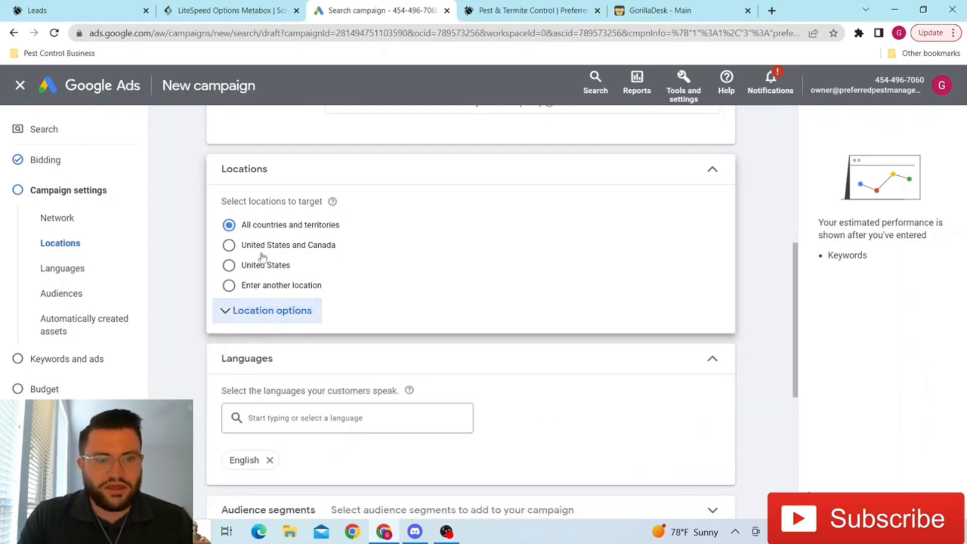
left_click(228, 288)
left_click(331, 323)
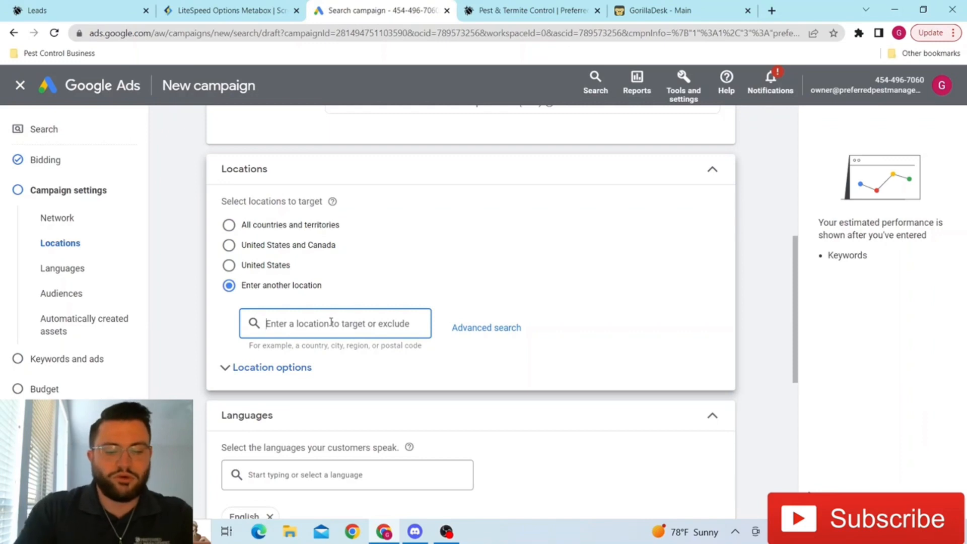
type("sachse")
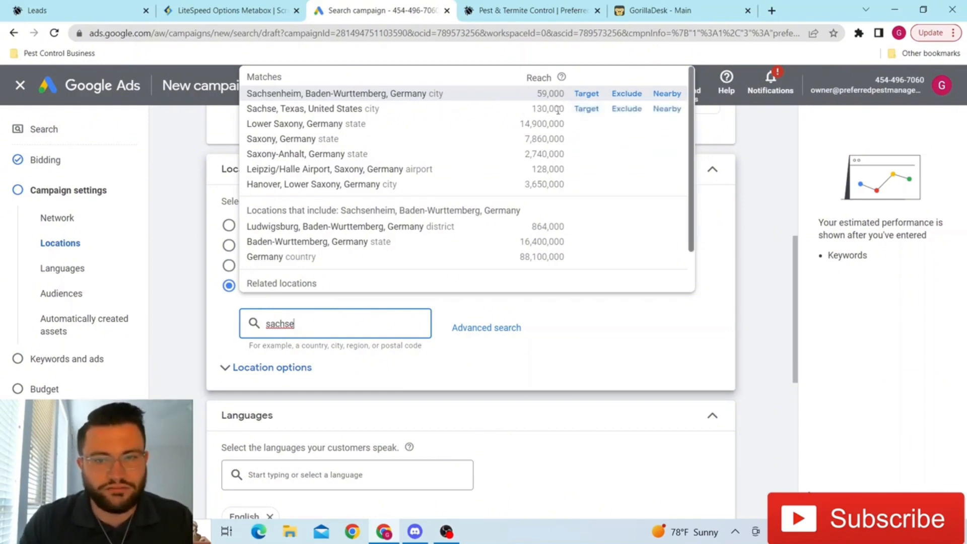
left_click(586, 109)
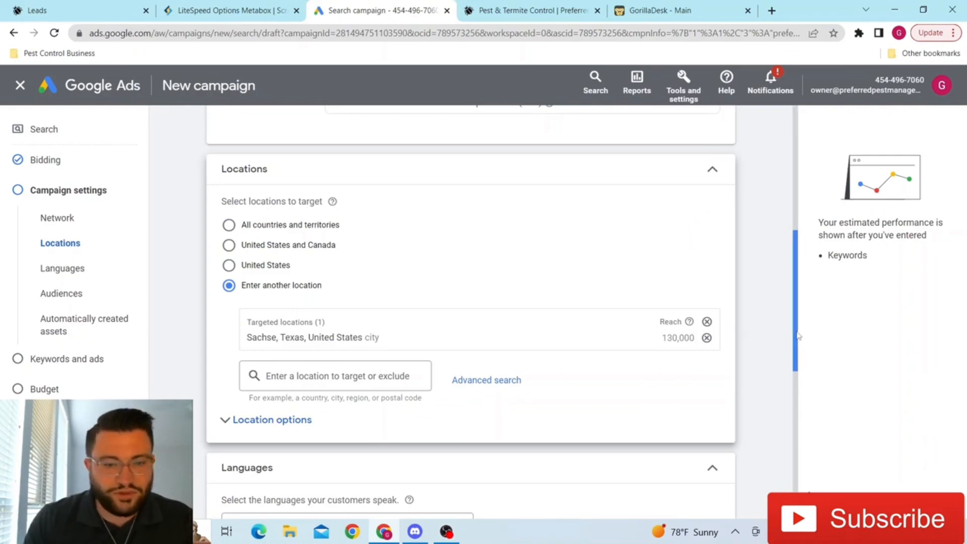
Expand the audience segments, set the campaign's targeting setting to Targeting, and review the selected segments.
left_click_drag(798, 336, 797, 413)
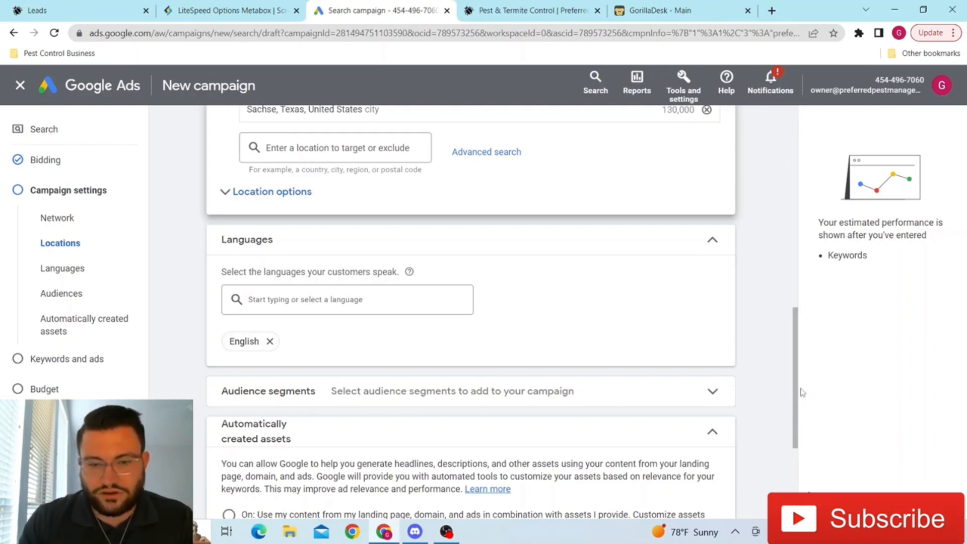
scroll(801, 391, "down", 2)
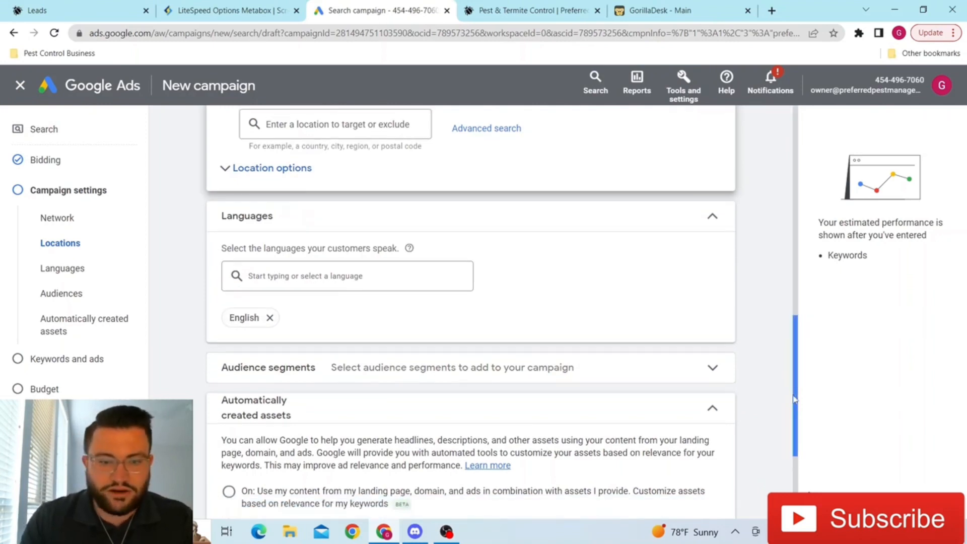
left_click(434, 298)
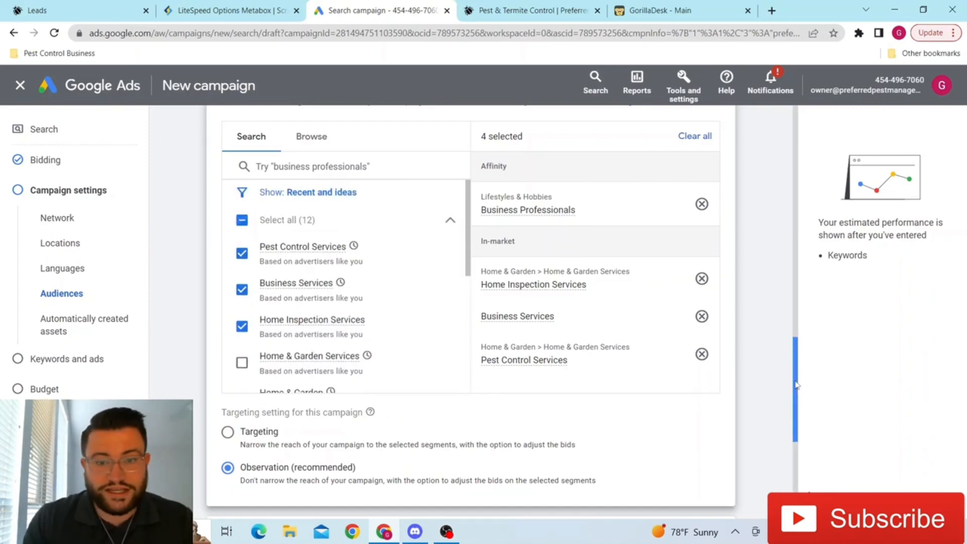
left_click_drag(796, 386, 798, 423)
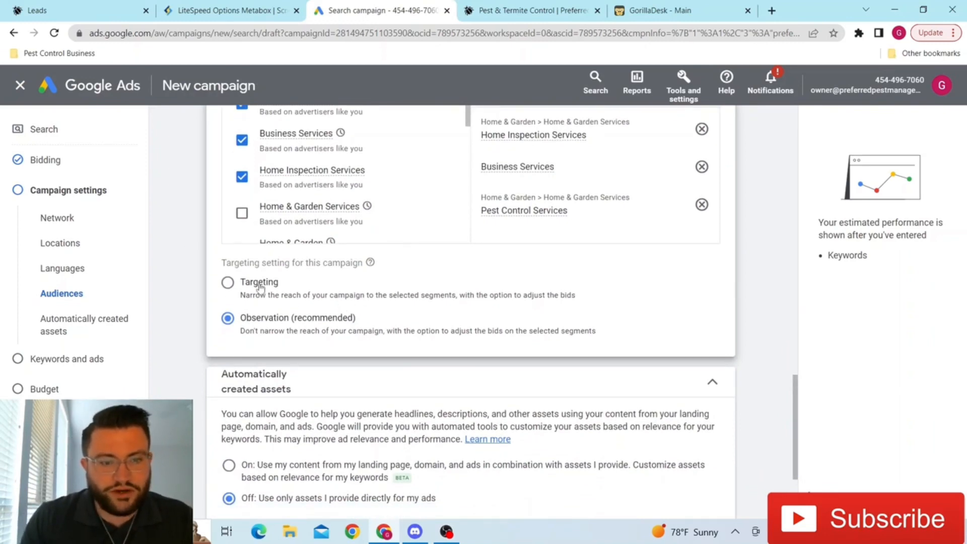
left_click(228, 284)
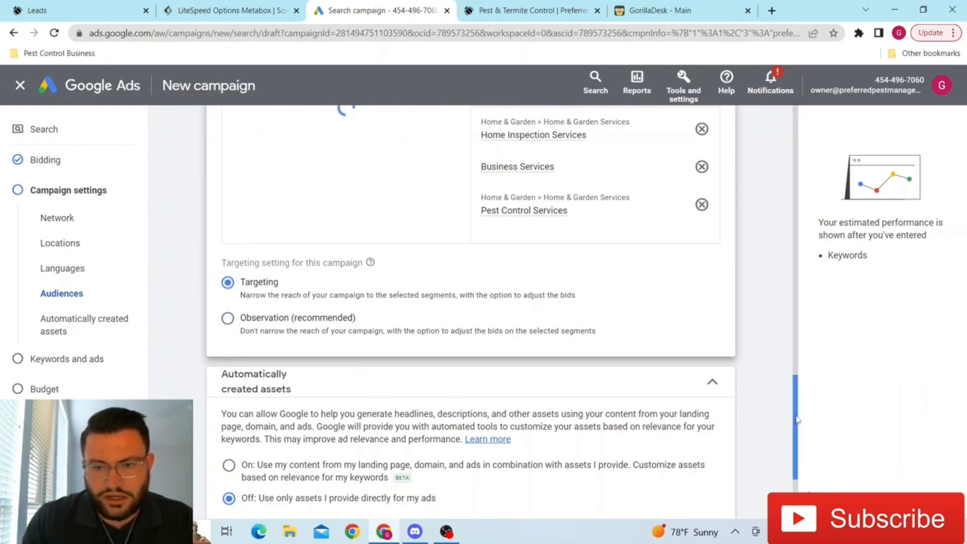
left_click_drag(797, 414, 794, 361)
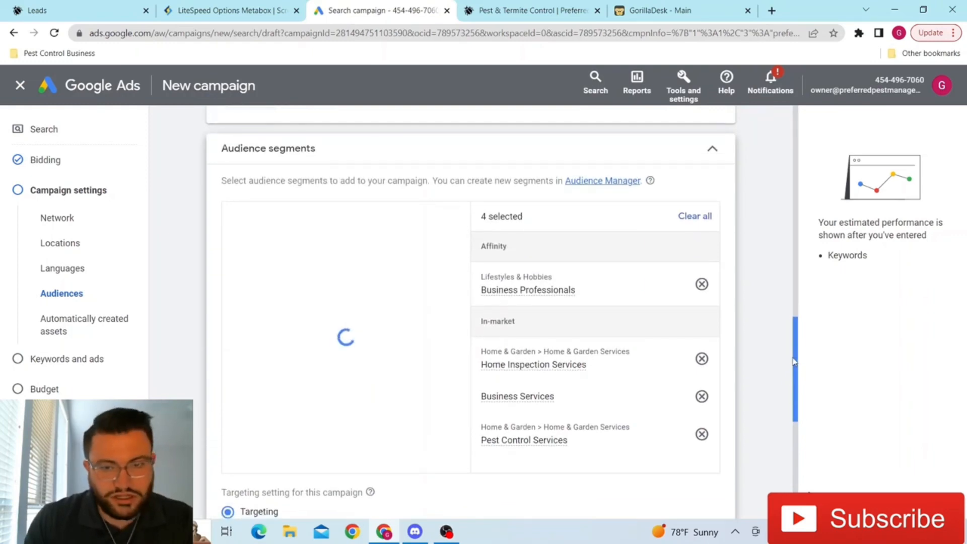
left_click_drag(794, 360, 794, 374)
scroll(270, 403, "down", 1)
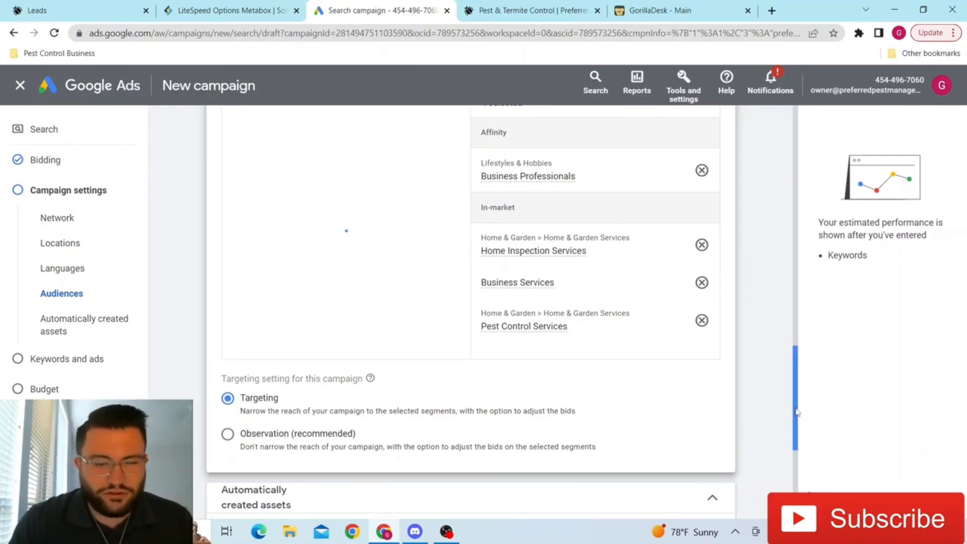
Expand the campaign's additional settings to view ad rotation, dates and ad schedule, and continue to keywords and ads.
scroll(795, 412, "up", 2)
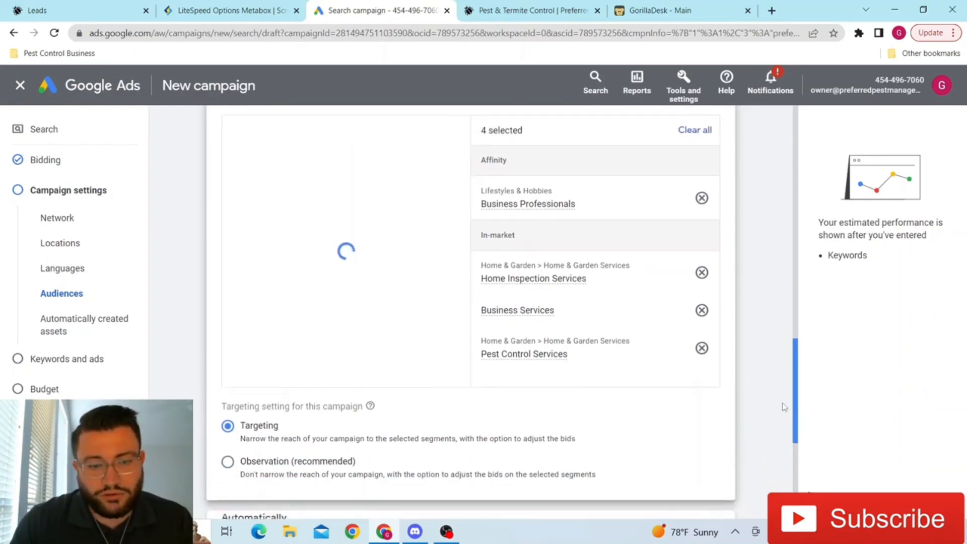
left_click_drag(784, 407, 766, 454)
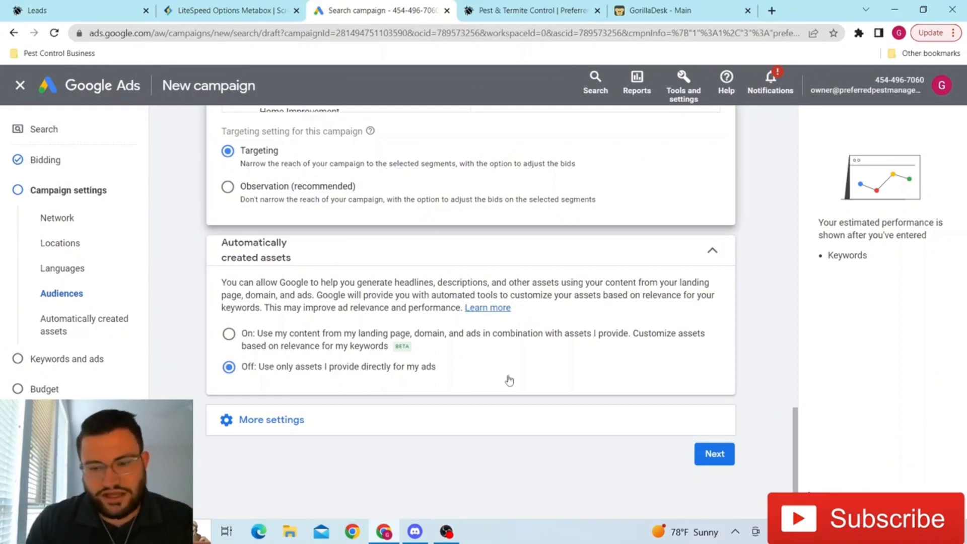
left_click(334, 427)
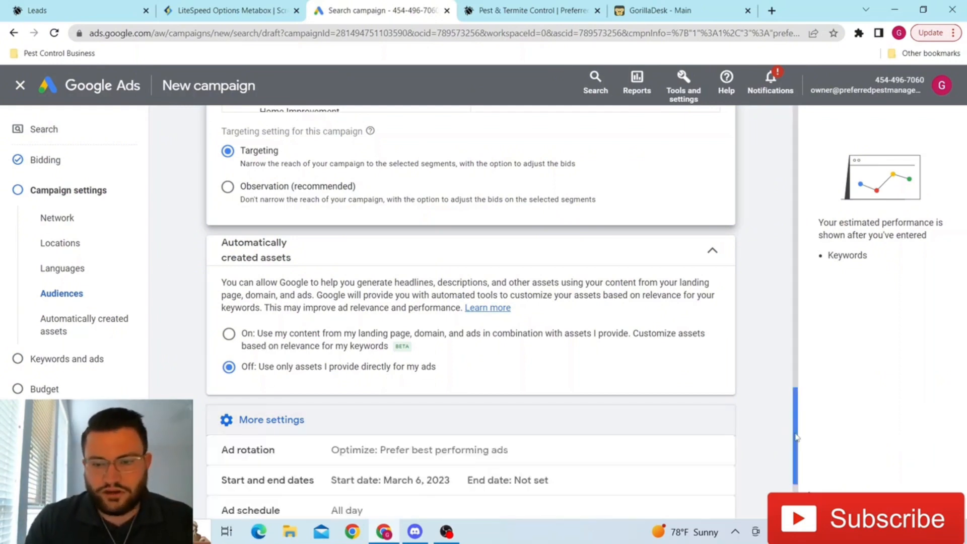
left_click_drag(797, 437, 797, 477)
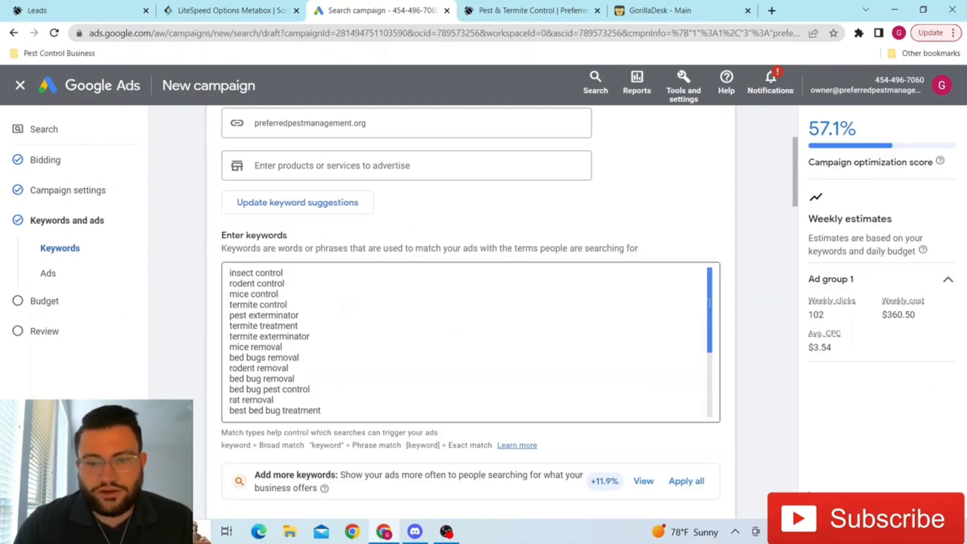
Review the suggested pest control keywords through to the end of the list.
left_click(709, 301)
scroll(708, 300, "down", 3)
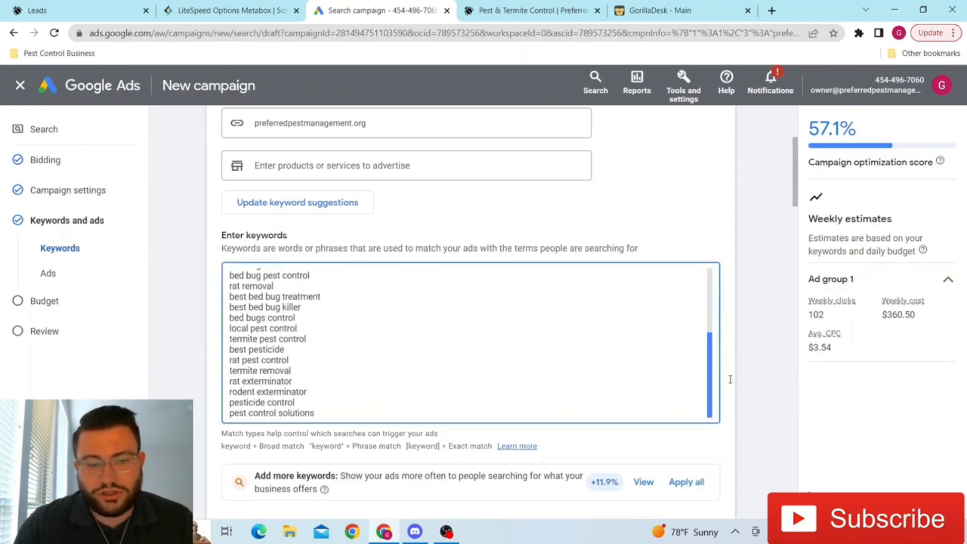
left_click_drag(731, 363, 691, 408)
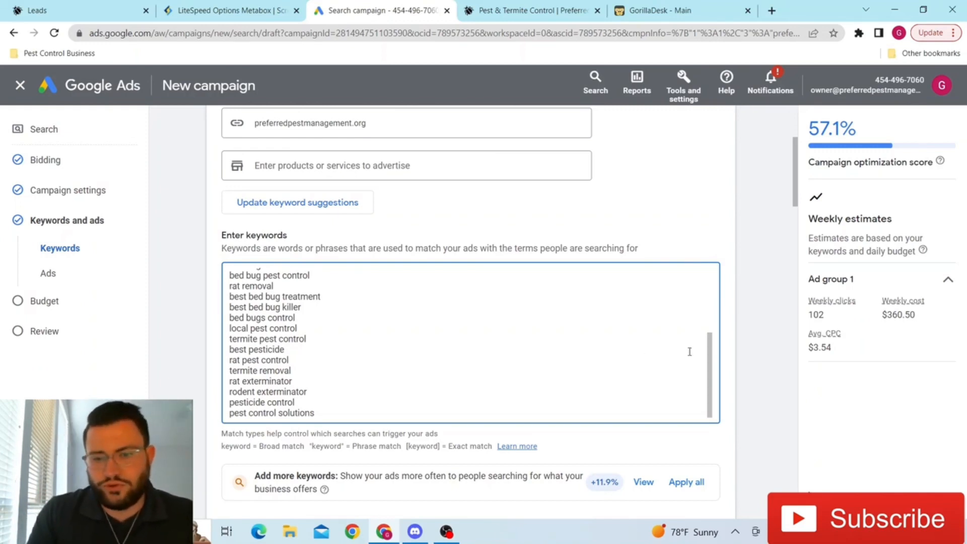
left_click_drag(708, 363, 726, 399)
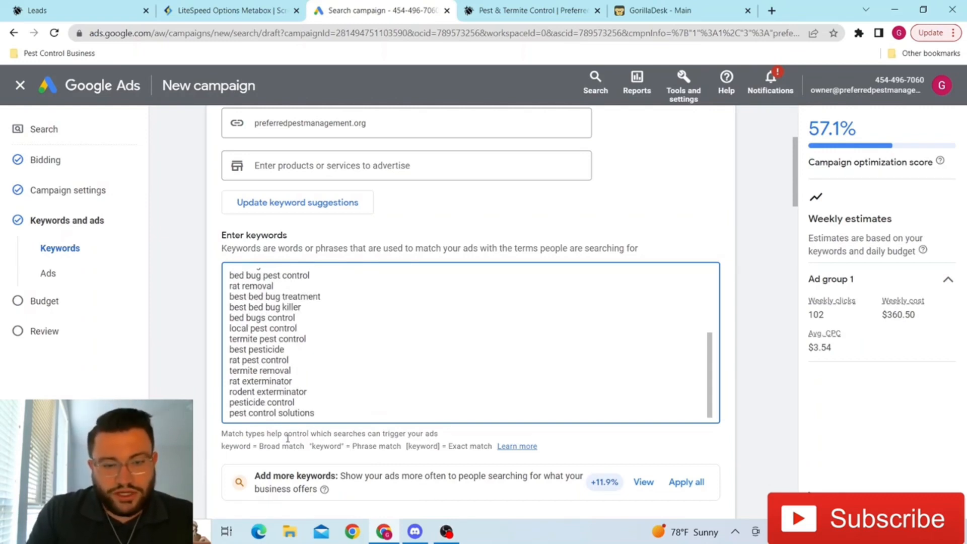
Examine the notation for broad, phrase and exact match against the listed pest control keywords, and close the match type help.
left_click_drag(221, 445, 492, 453)
left_click(457, 458)
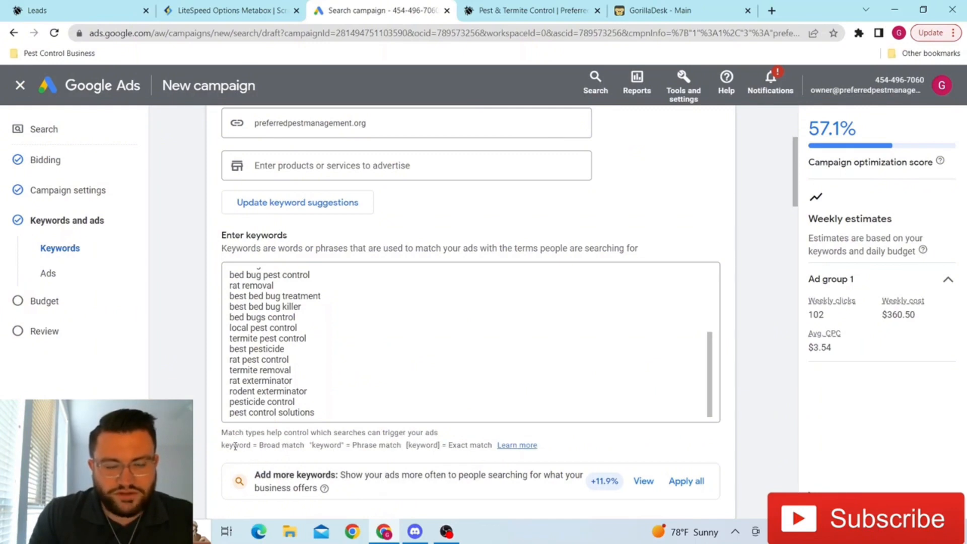
left_click(257, 339)
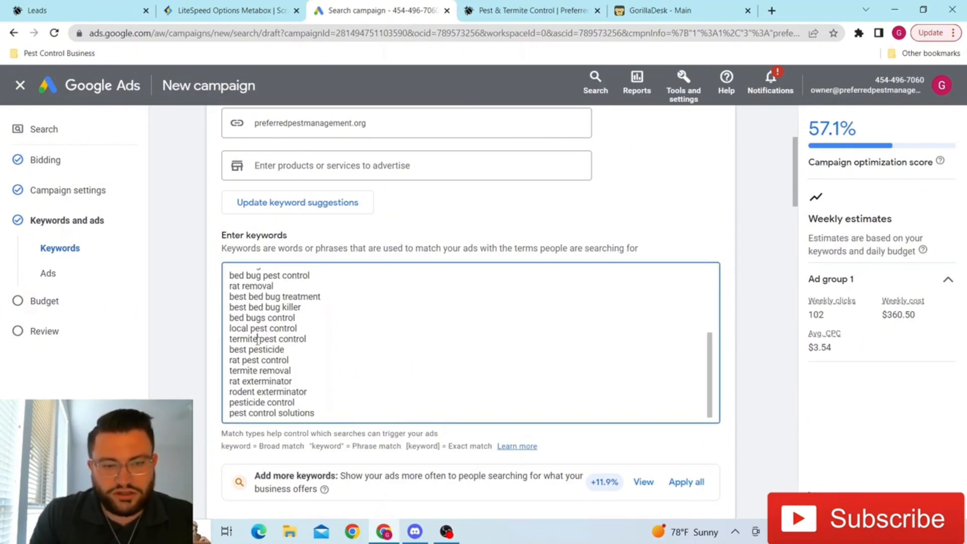
left_click(312, 447)
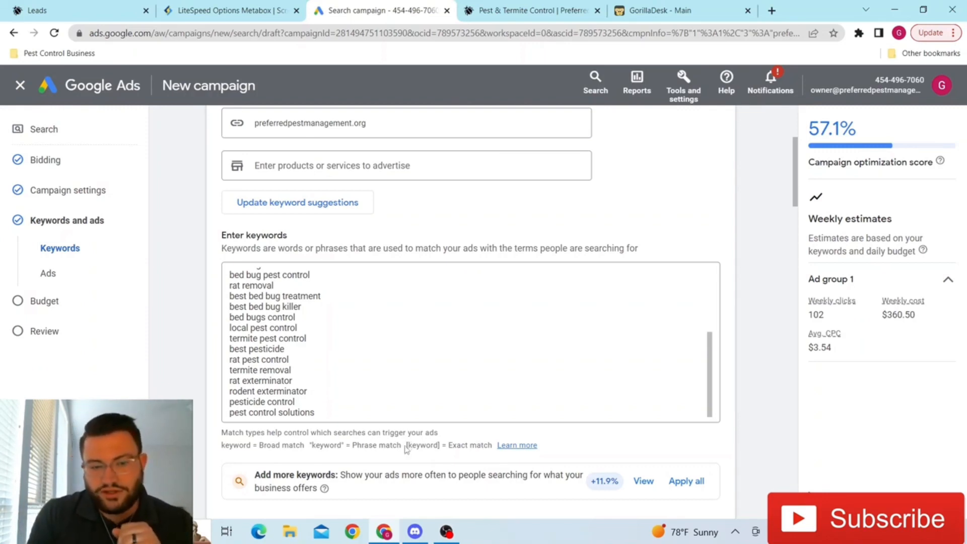
left_click_drag(406, 446, 489, 456)
left_click(350, 455)
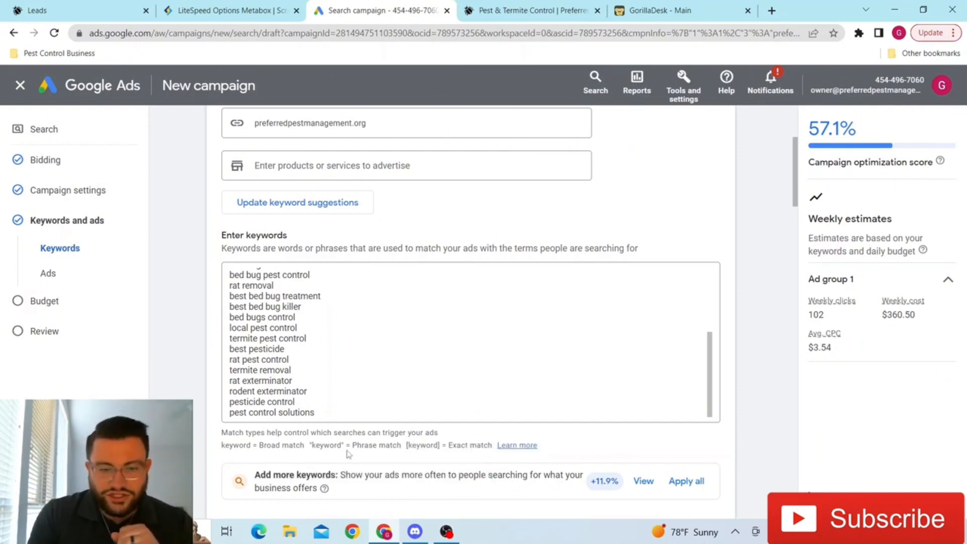
left_click_drag(386, 445, 321, 446)
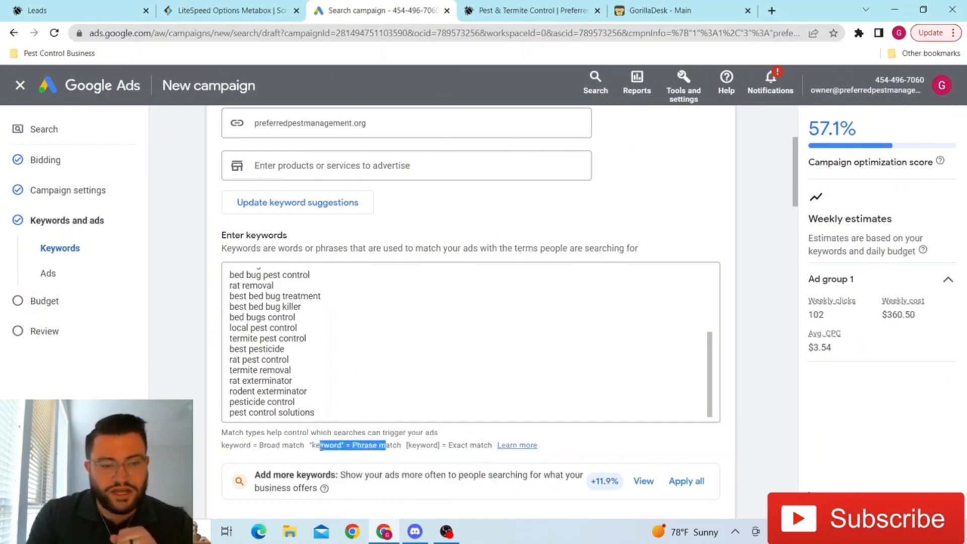
left_click(272, 446)
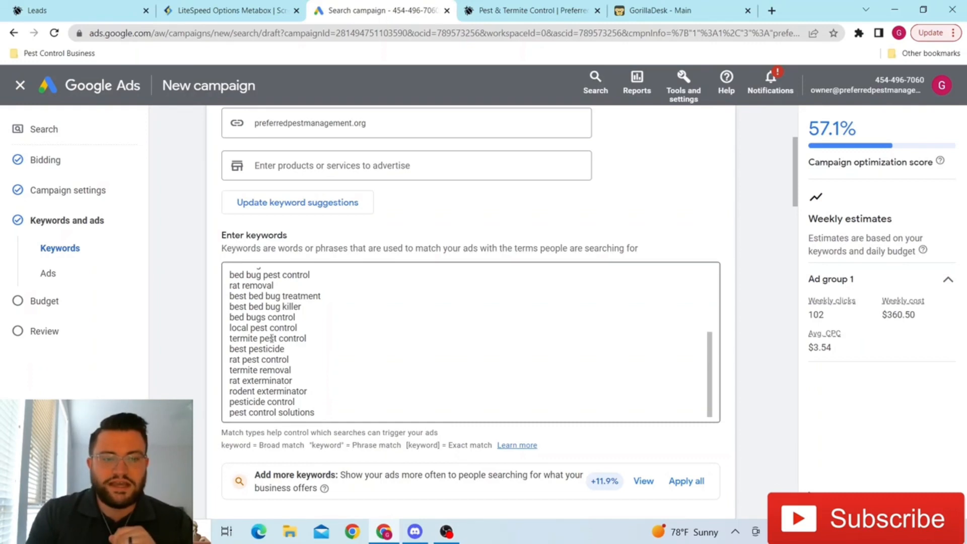
left_click_drag(231, 329, 304, 338)
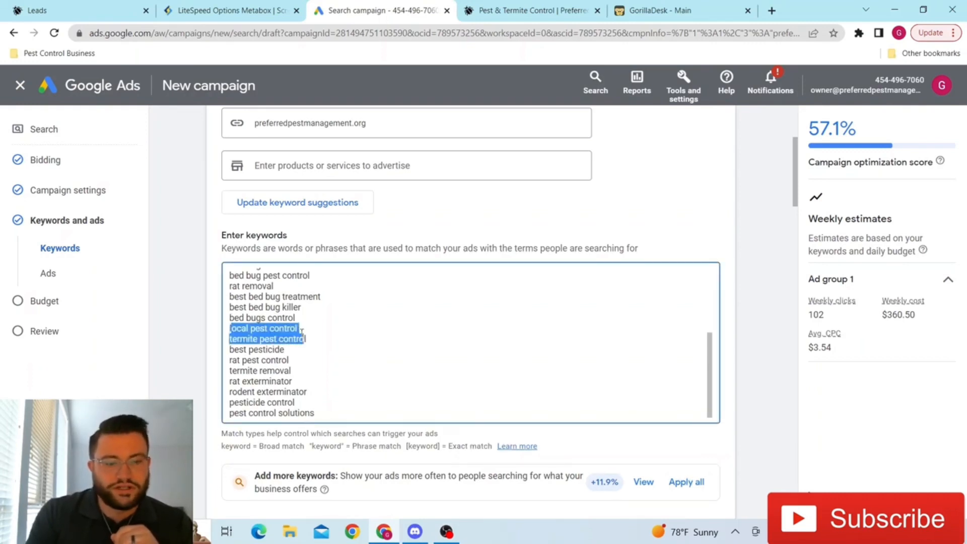
left_click(337, 337)
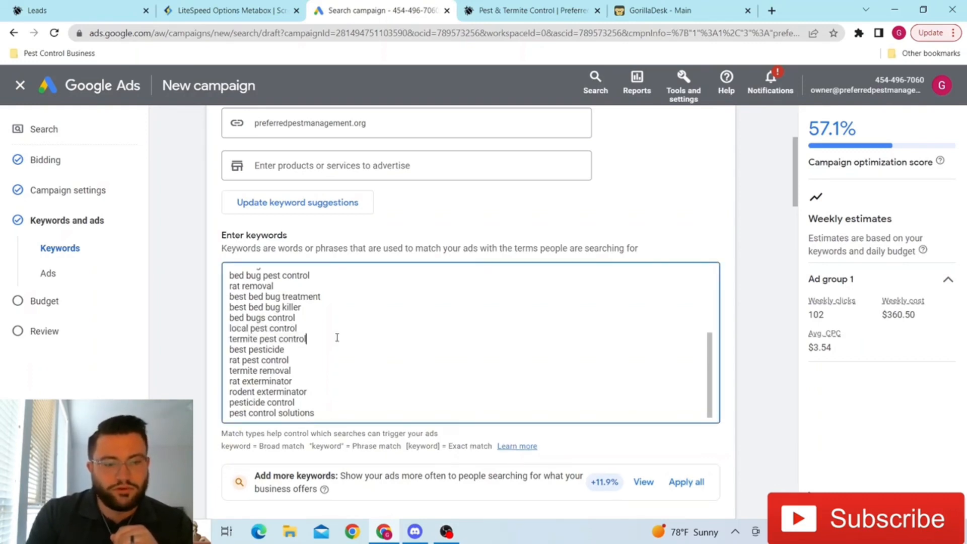
left_click(231, 328)
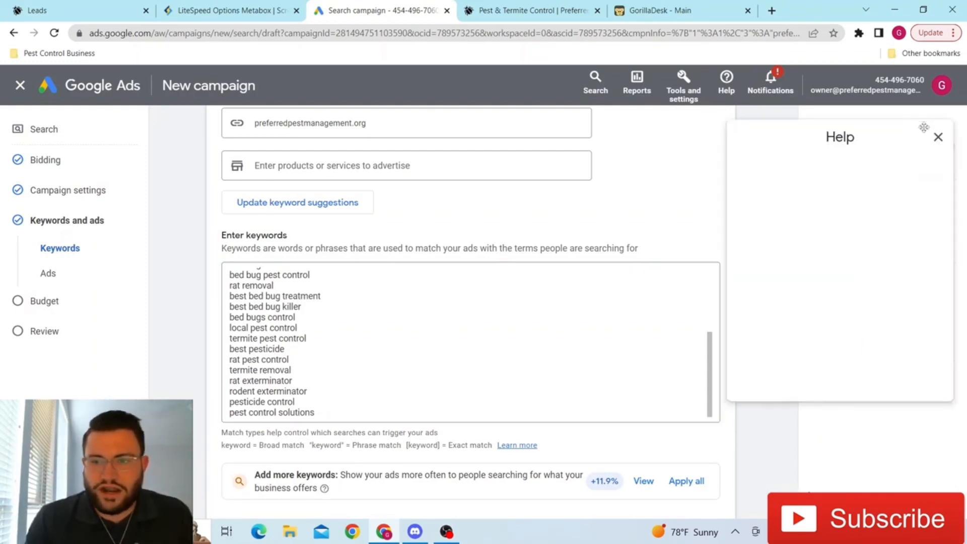
left_click(940, 139)
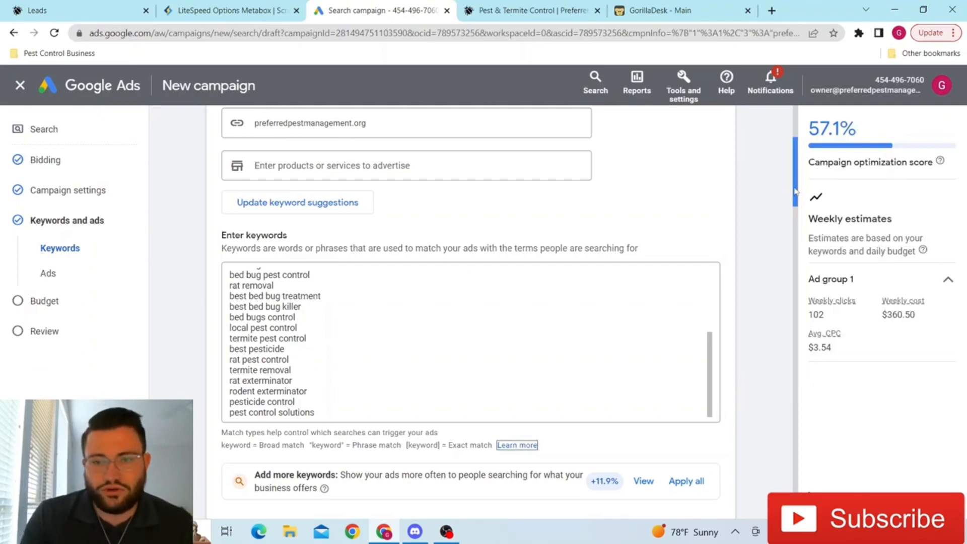
Replace the suggested keywords with the exact-match keywords [pest control near me] and [pest control sachse].
left_click_drag(795, 192, 795, 198)
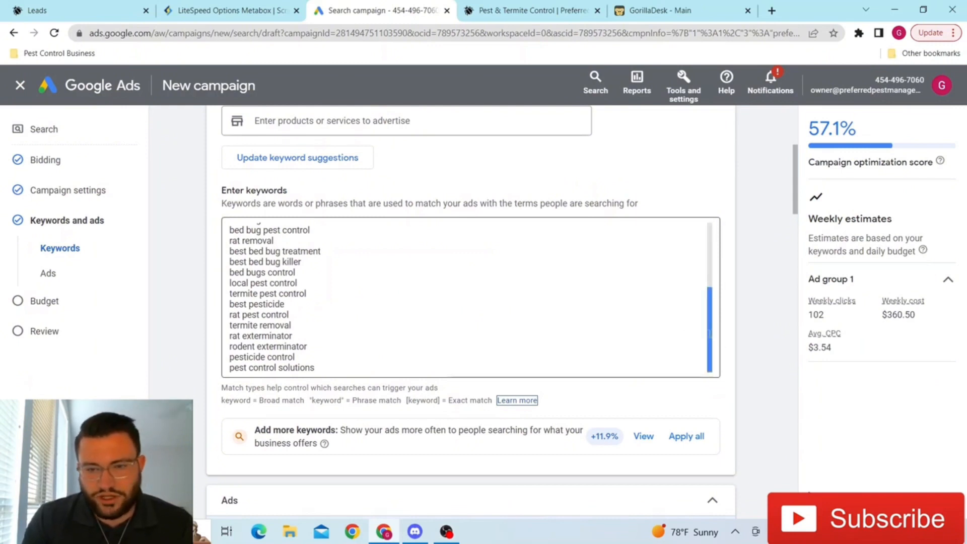
left_click_drag(709, 327, 709, 352)
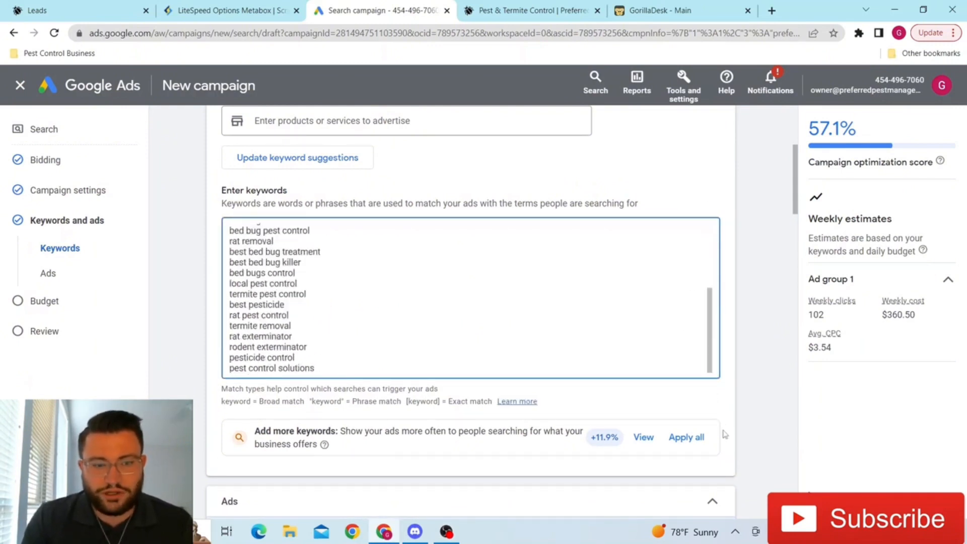
key("Return")
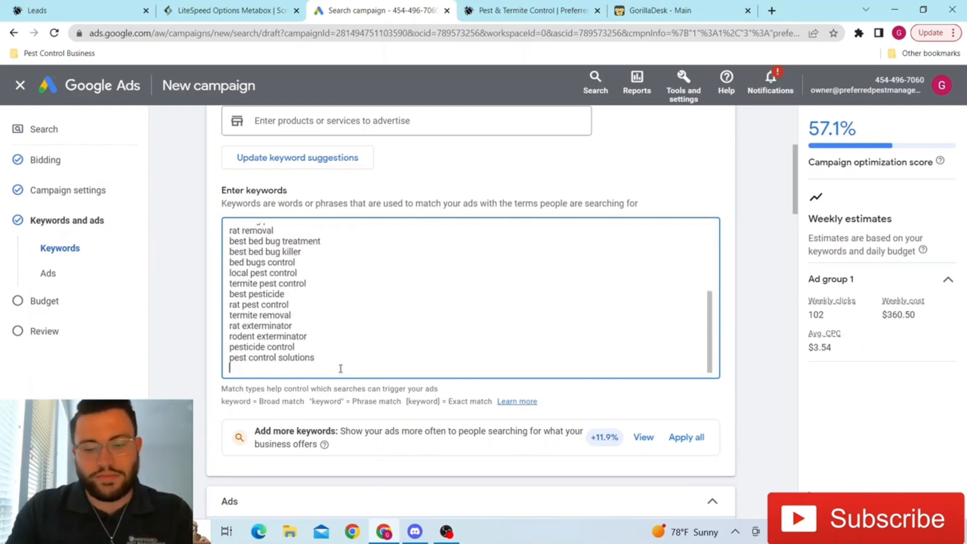
type("[")
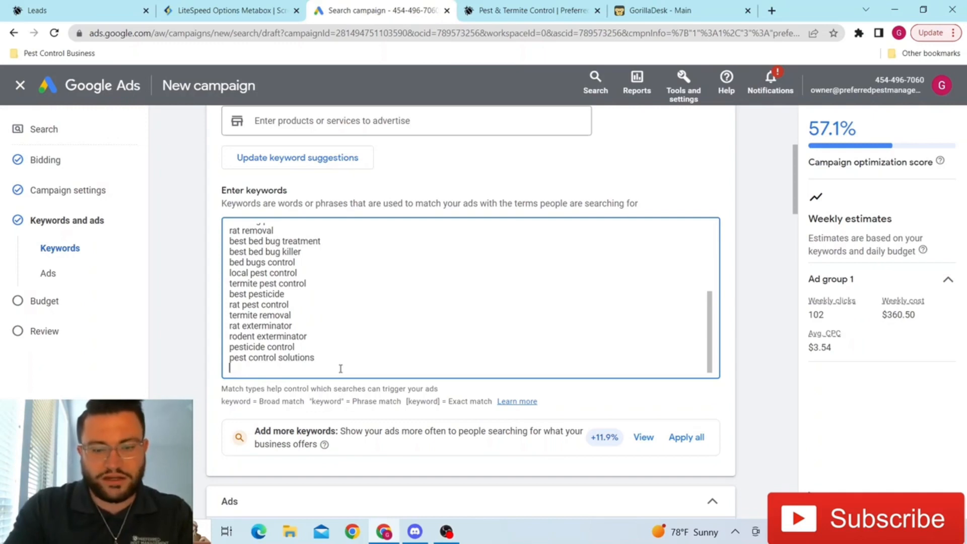
type("pest")
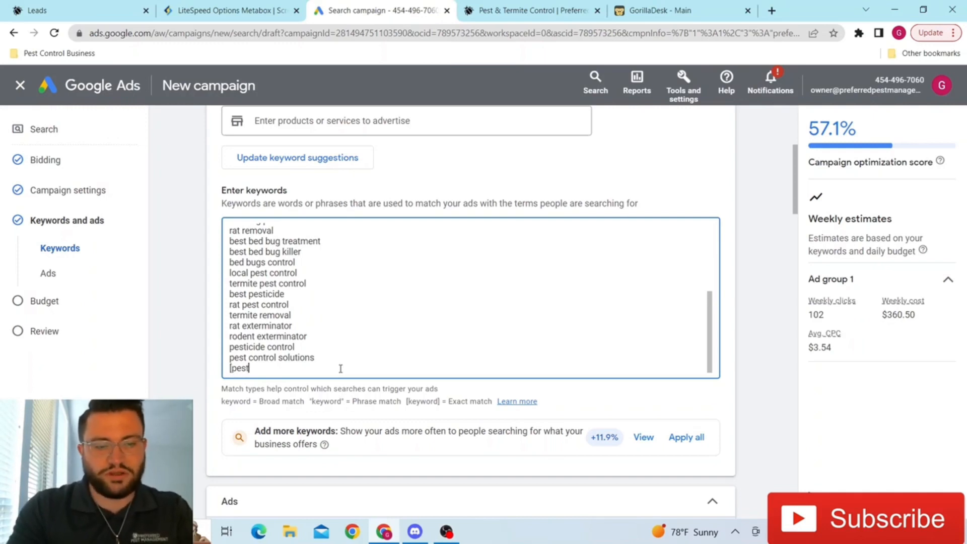
type(" control near me")
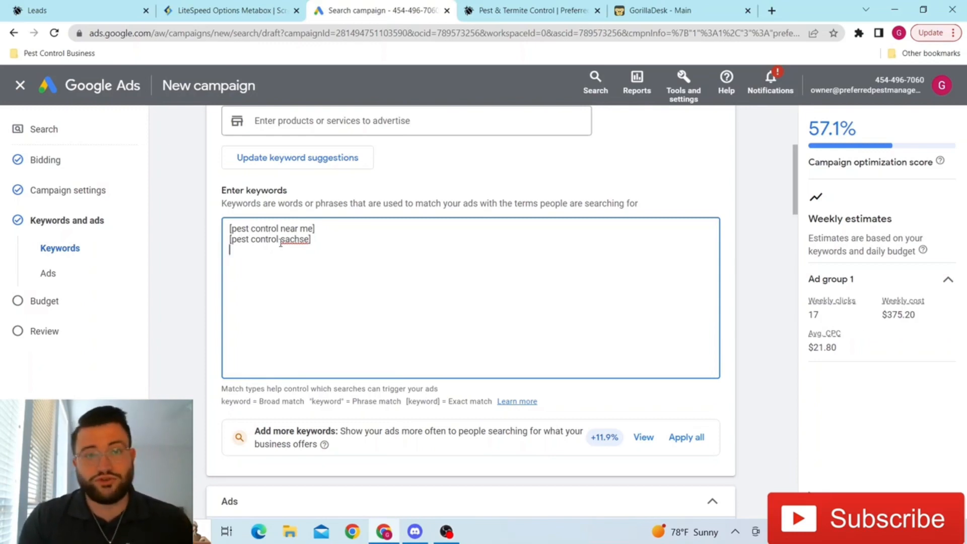
Review the ad's preview, weekly estimates, and the image, sitelink and callout sections of the ad form.
scroll(284, 249, "down", 5)
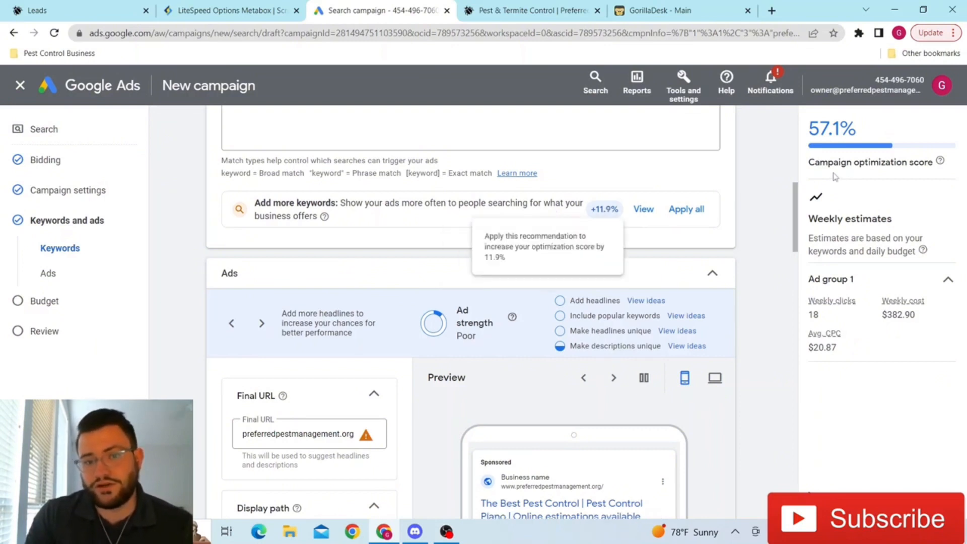
left_click_drag(795, 221, 771, 445)
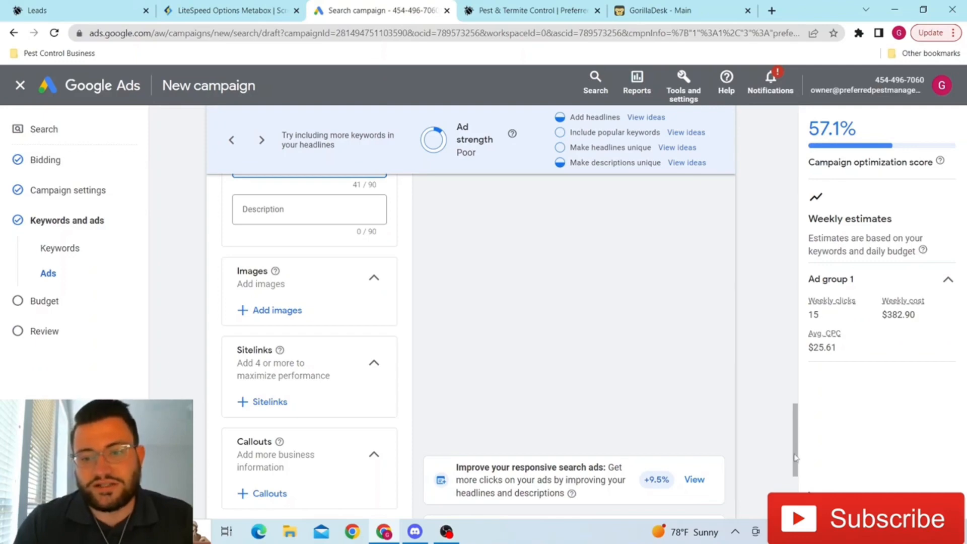
left_click_drag(799, 448, 810, 255)
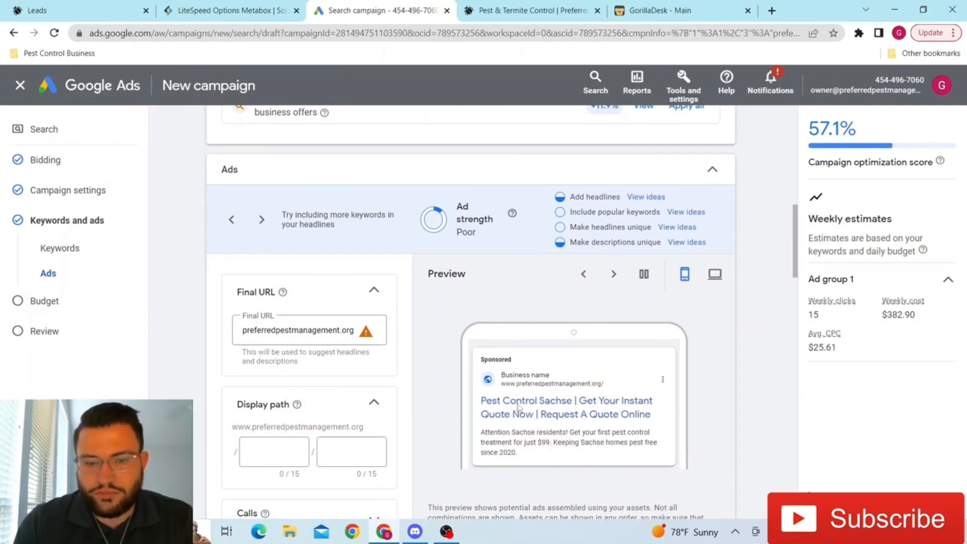
scroll(592, 436, "down", 2)
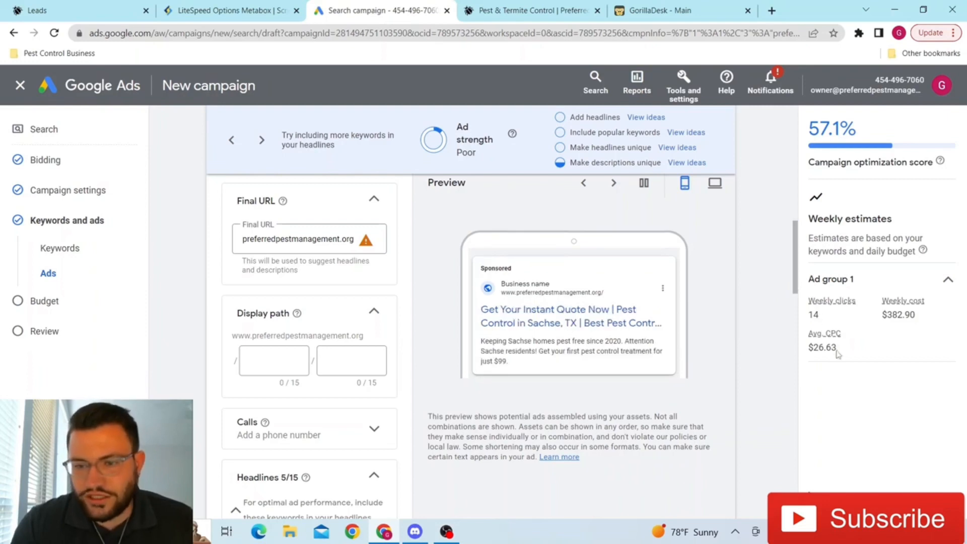
left_click_drag(798, 280, 771, 479)
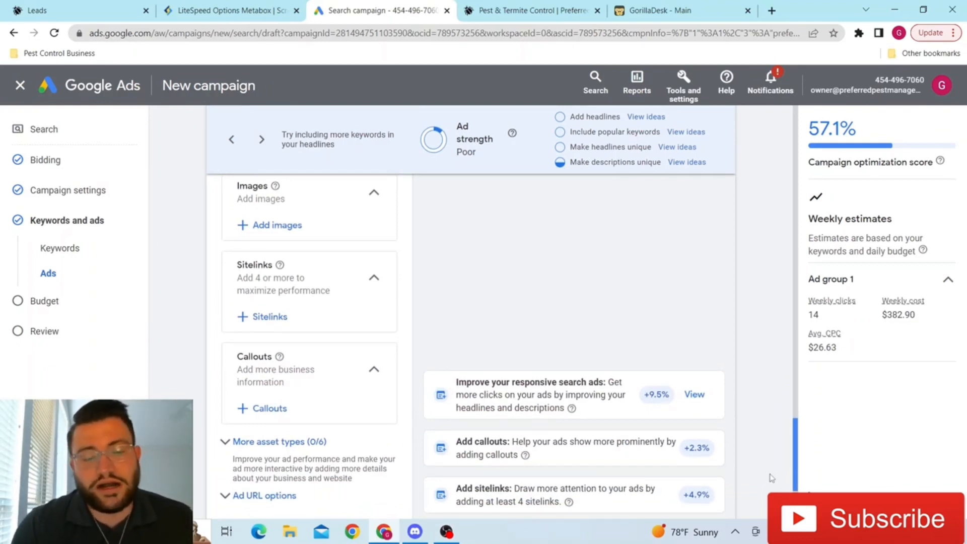
left_click_drag(772, 478, 781, 477)
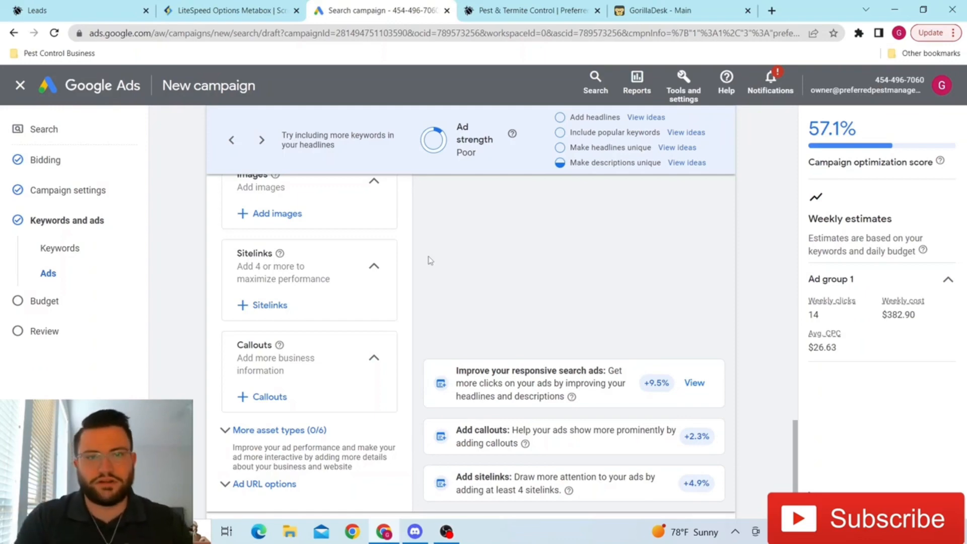
Switch to the Preferred Pest Management website and view the service pages listed under Our Services.
left_click(488, 7)
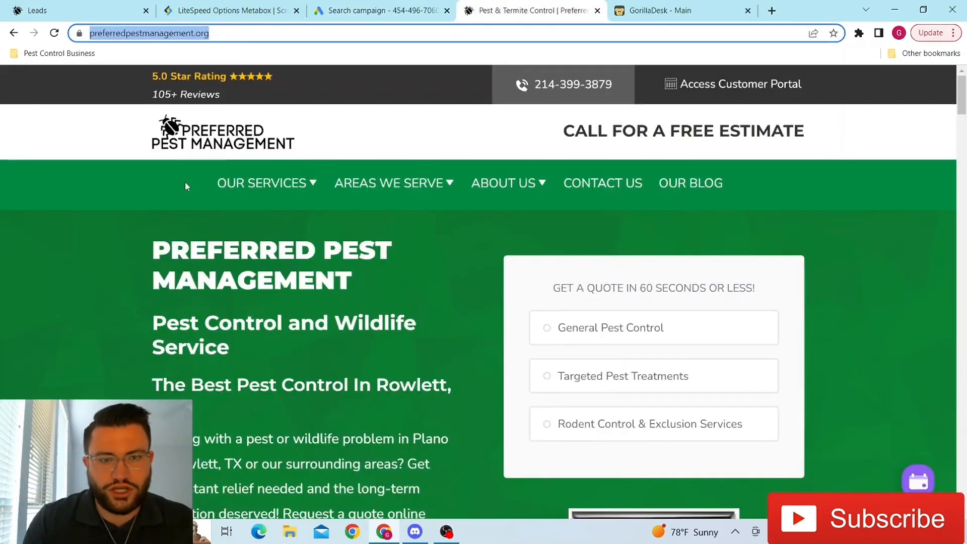
mouse_move(259, 183)
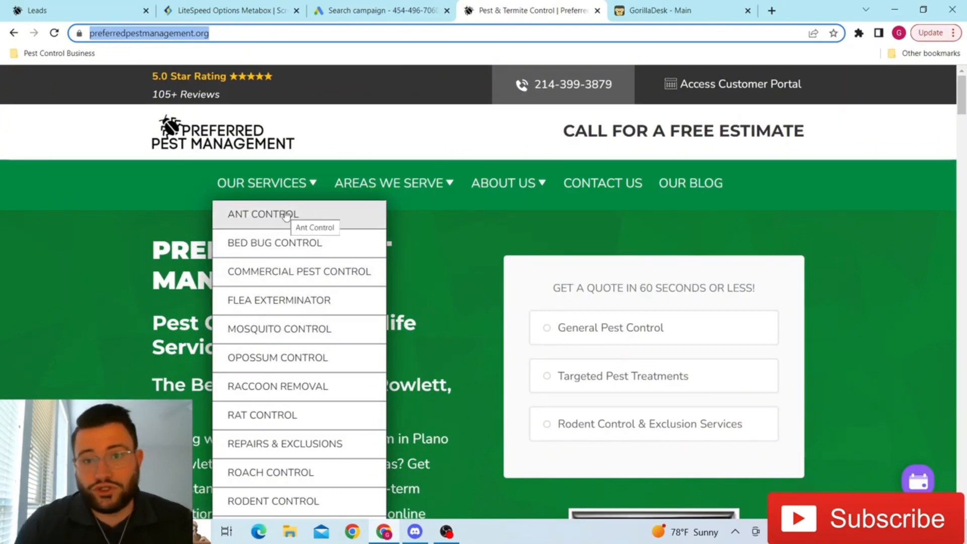
left_click(660, 11)
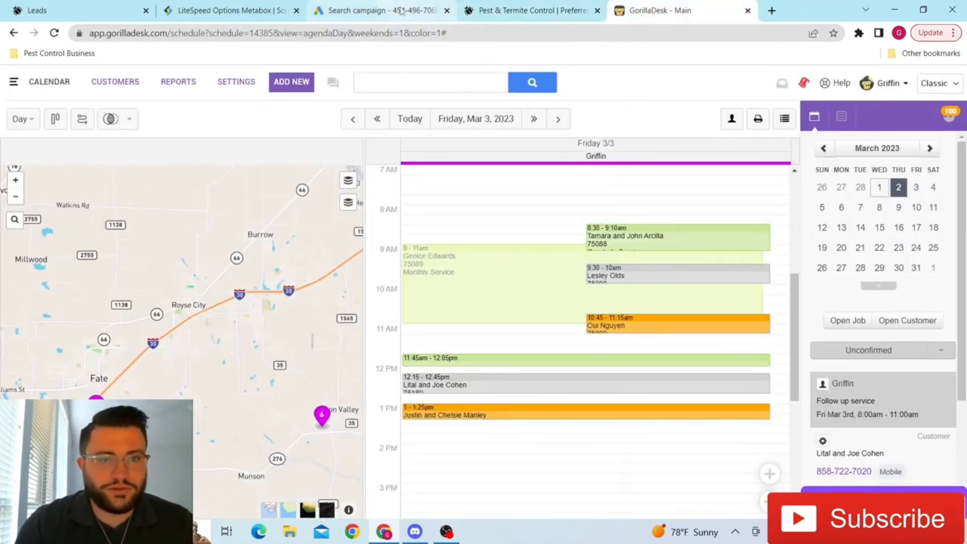
Return to the Google Ads campaign, view the available campaign-level sitelinks, and close them without adding any.
left_click(401, 11)
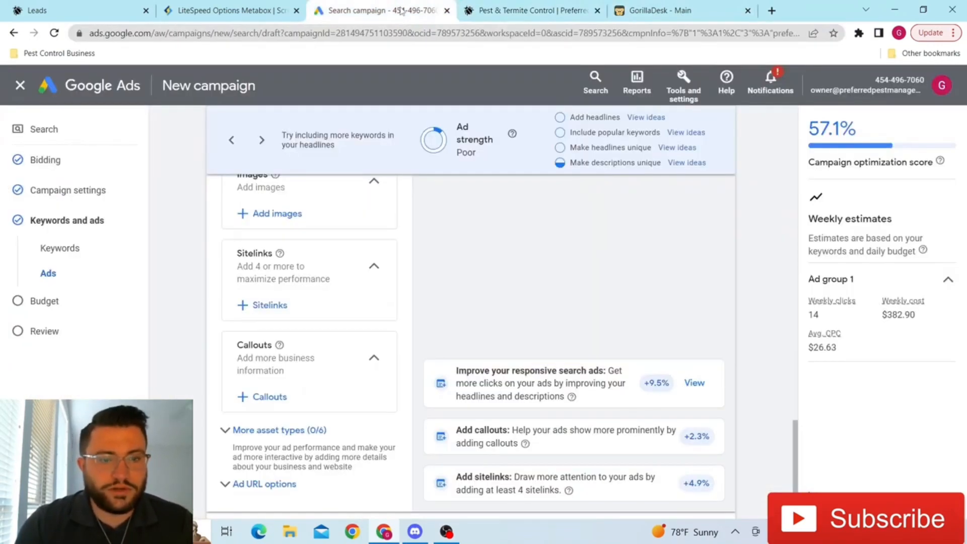
left_click(276, 305)
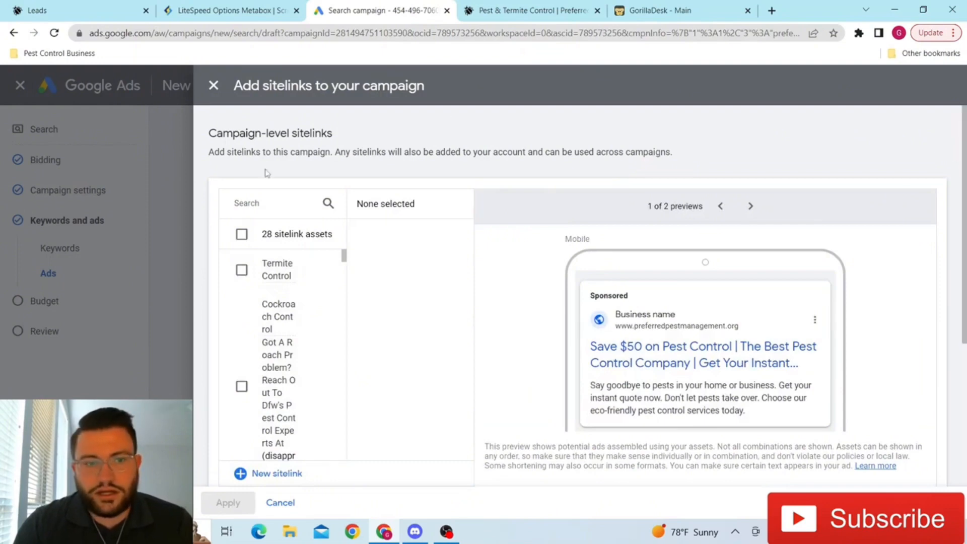
left_click(213, 86)
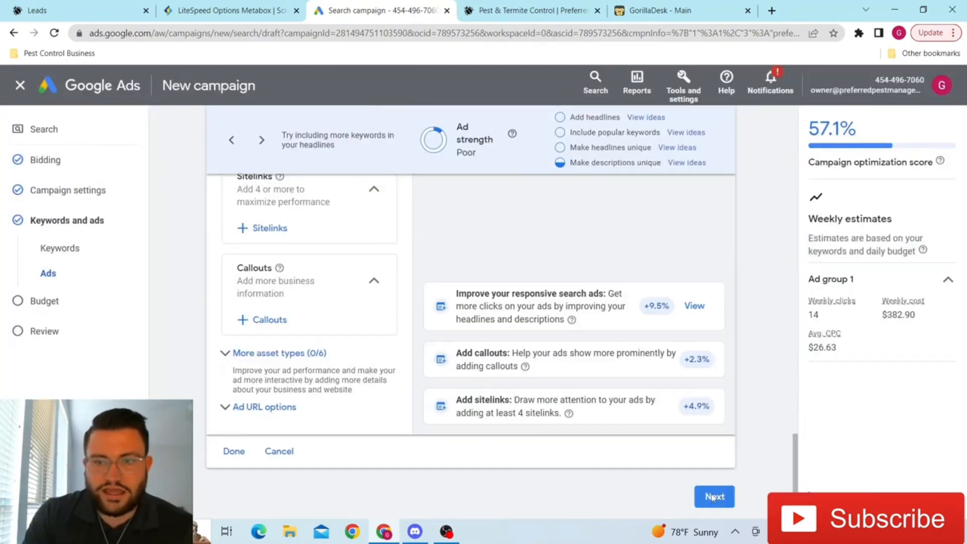
Continue to the budget stage and set a custom average daily budget of $10.00, checking the minimum amount named in the low-budget warning.
left_click(711, 497)
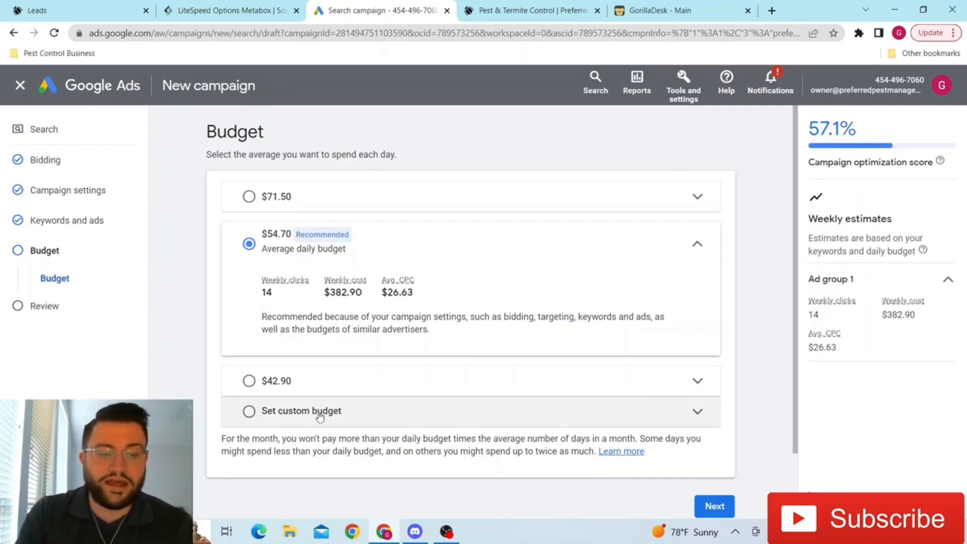
left_click(350, 411)
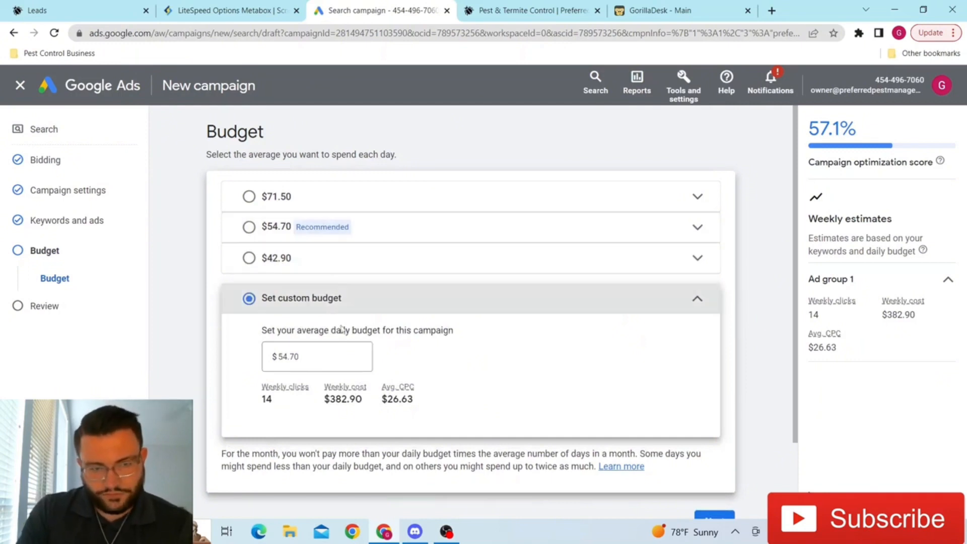
left_click(332, 353)
double_click(332, 352)
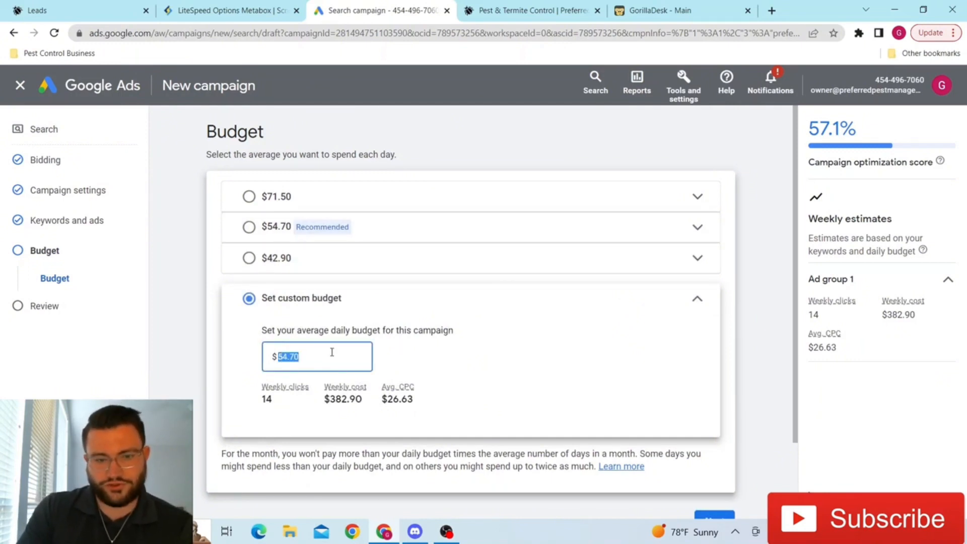
key("BackSpace")
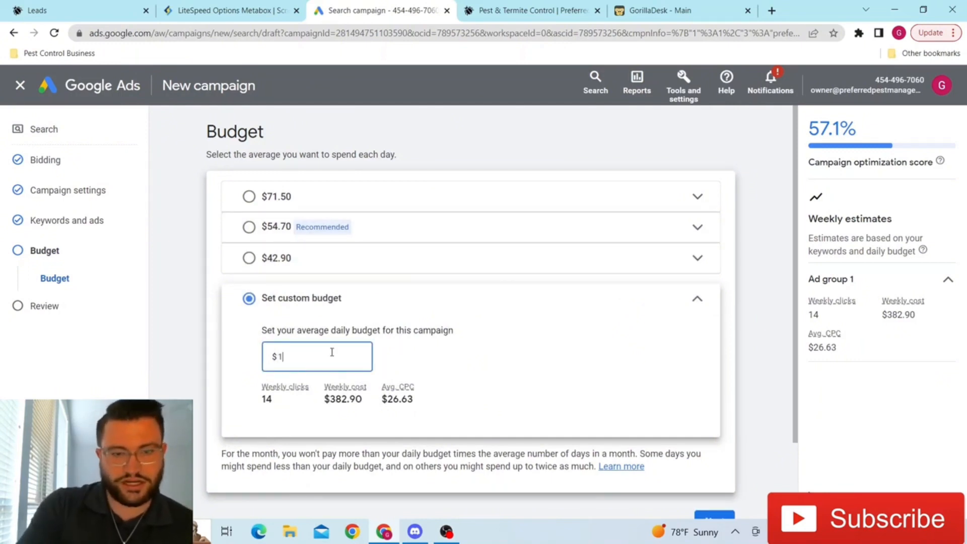
left_click(561, 395)
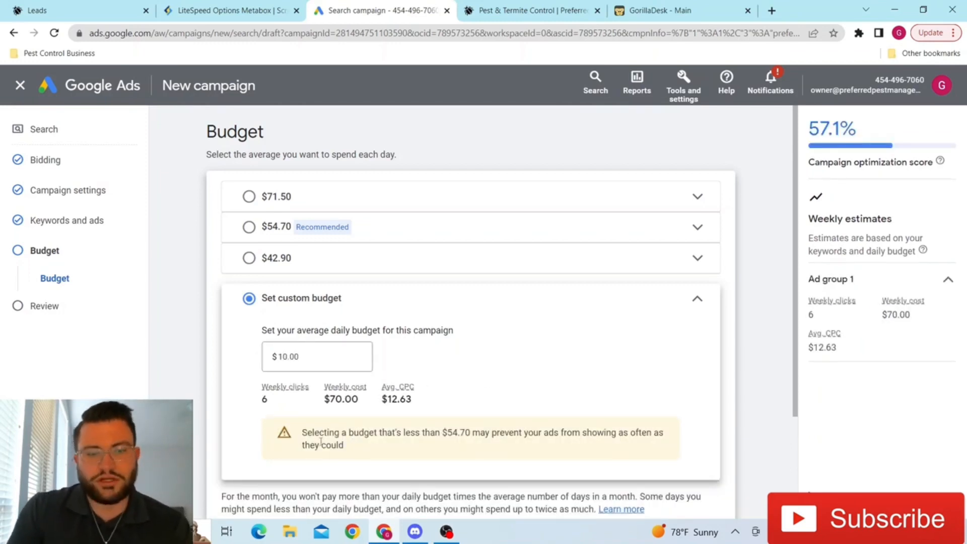
double_click(450, 434)
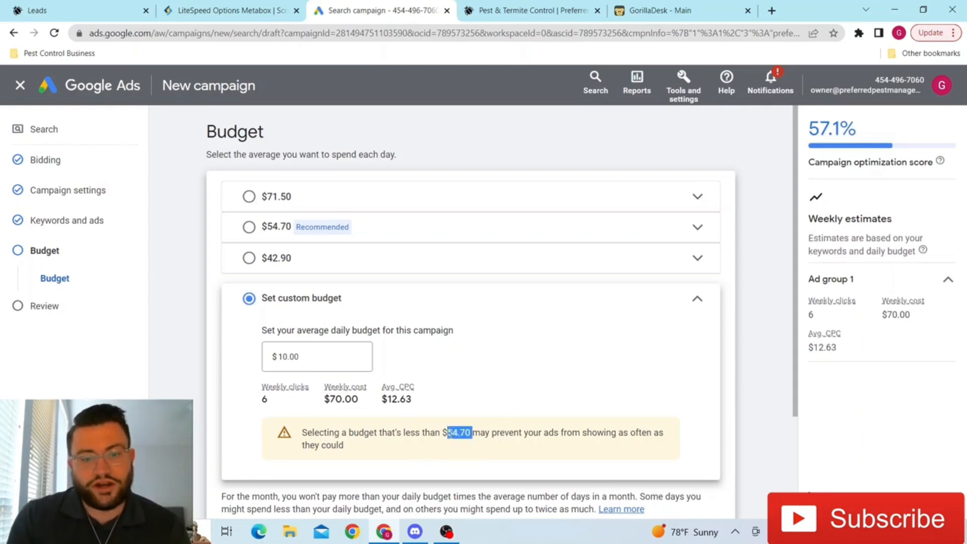
left_click(460, 452)
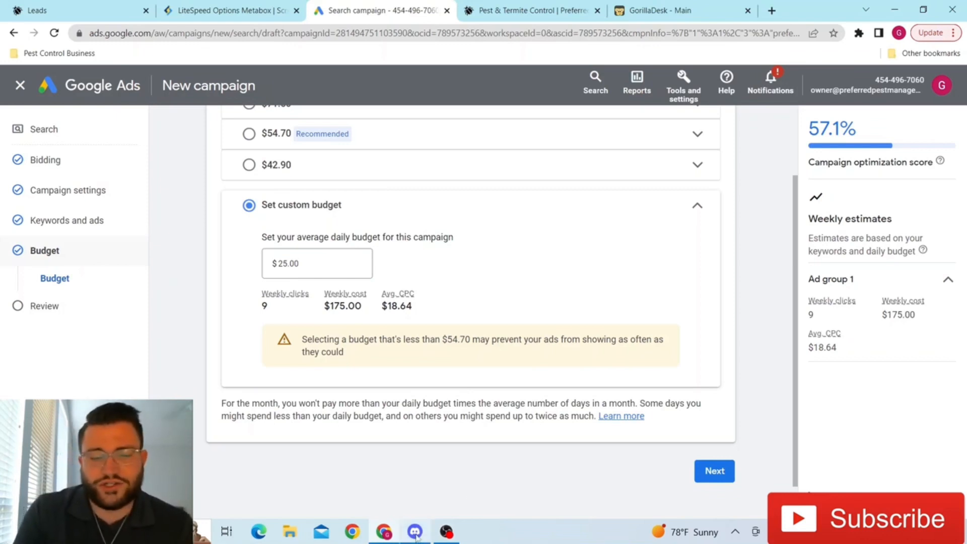
mouse_move(416, 537)
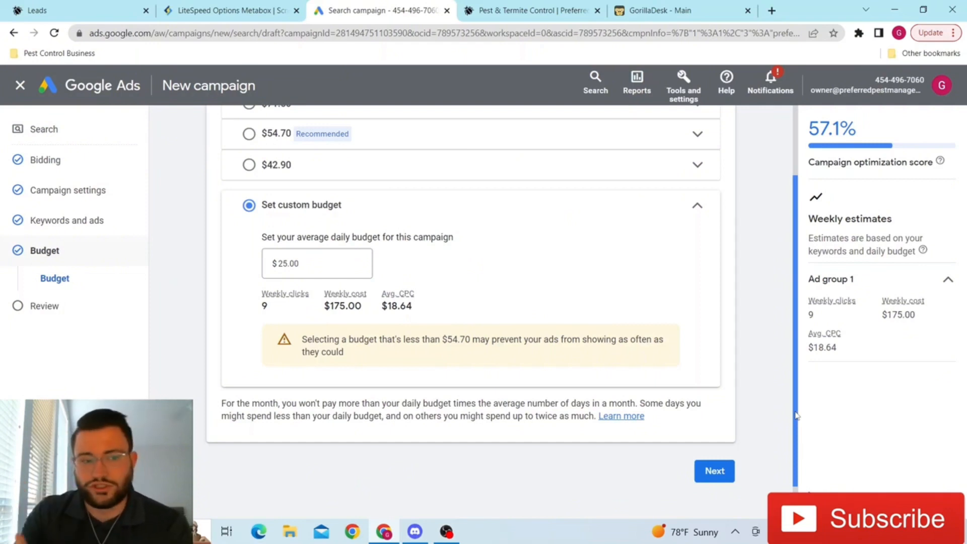
right_click(795, 354)
left_click_drag(796, 378, 798, 256)
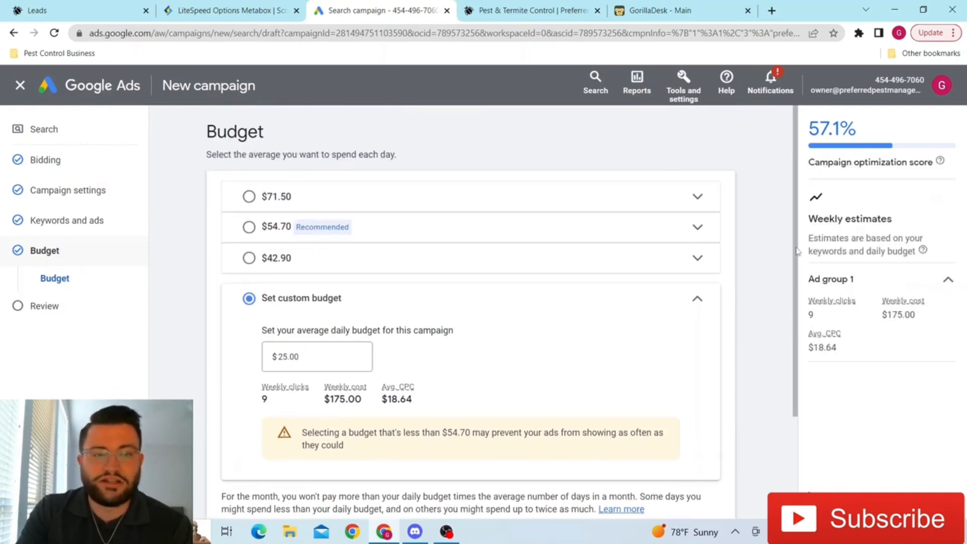